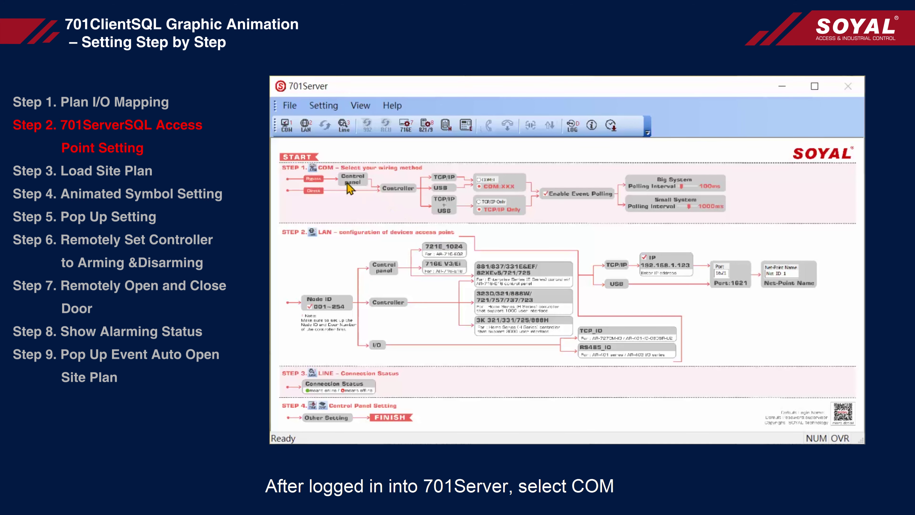
- Save Area00 on COM:4 with event polling, then enable node 001 for LAN polling with its model type
{"action": "left_click", "coordinate": [287, 126]}
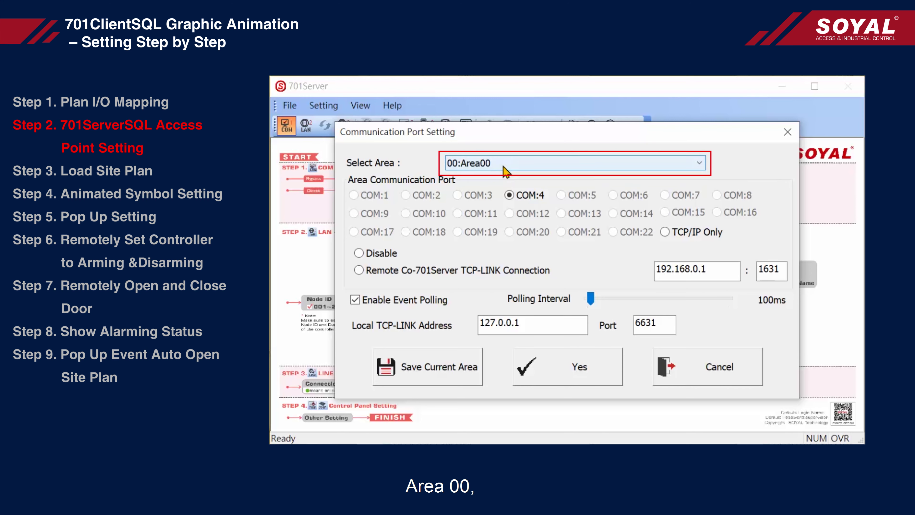
{"action": "left_click", "coordinate": [439, 374]}
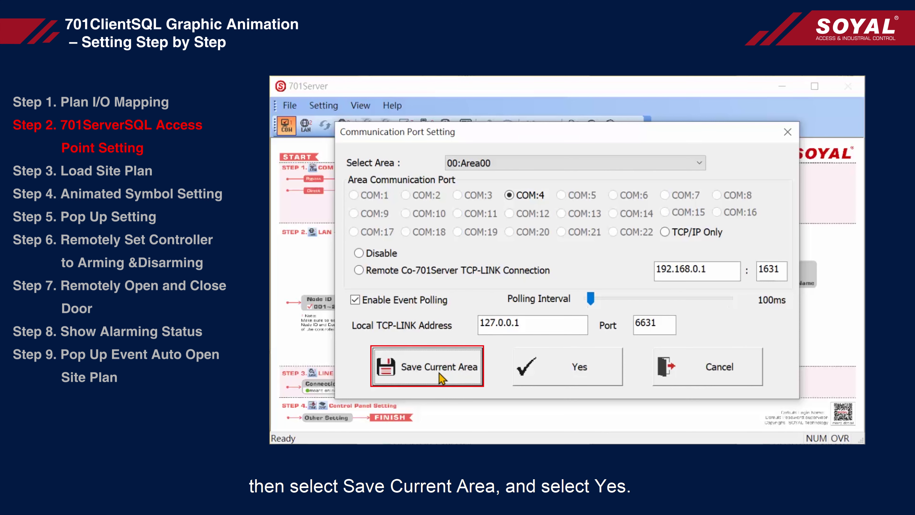
{"action": "left_click", "coordinate": [598, 379]}
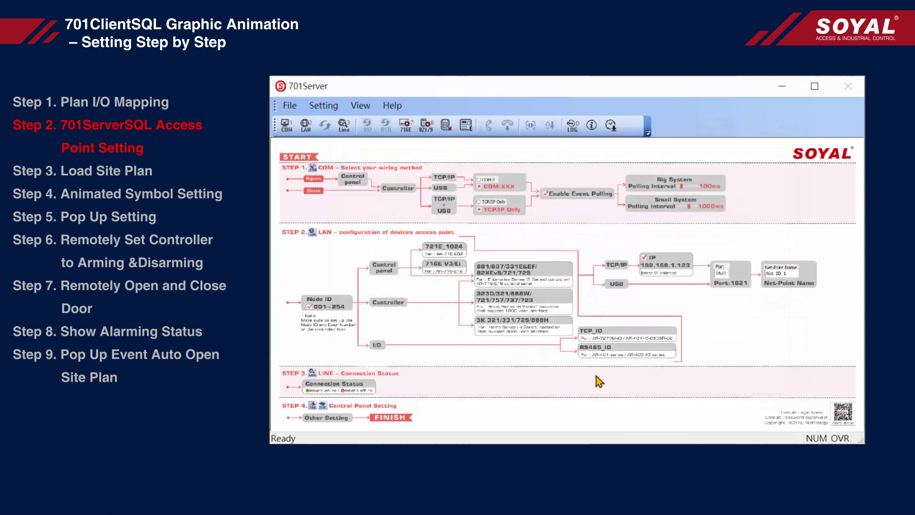
{"action": "left_click", "coordinate": [313, 133]}
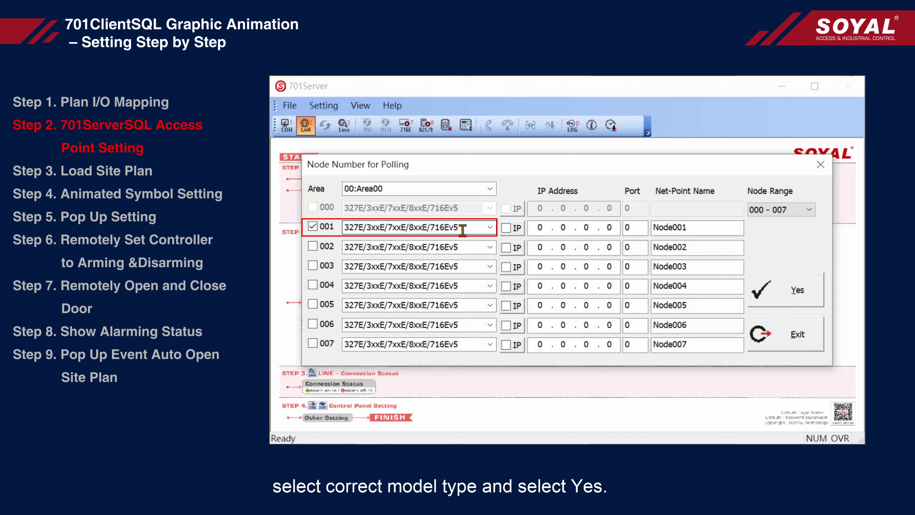
{"action": "left_click", "coordinate": [804, 303]}
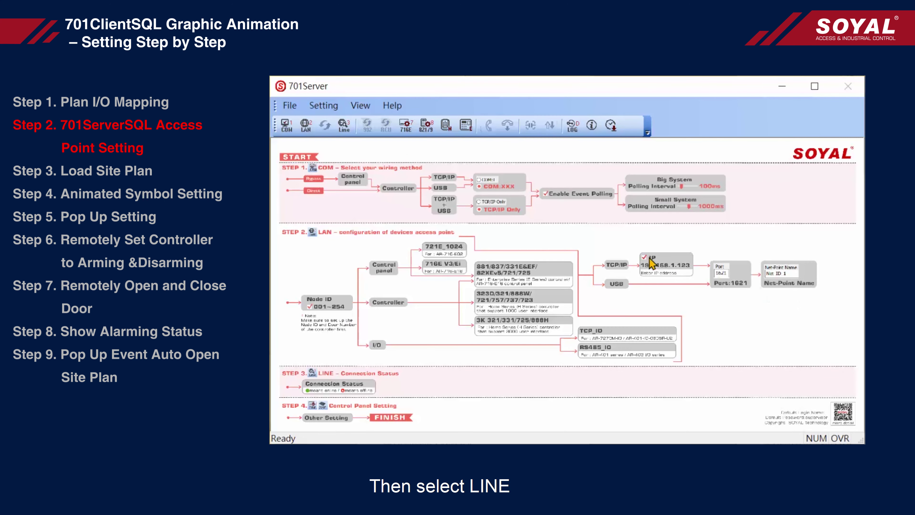
- Check that Node001 under ROOT shows a green online light, then close the connection status window
{"action": "left_click", "coordinate": [346, 134]}
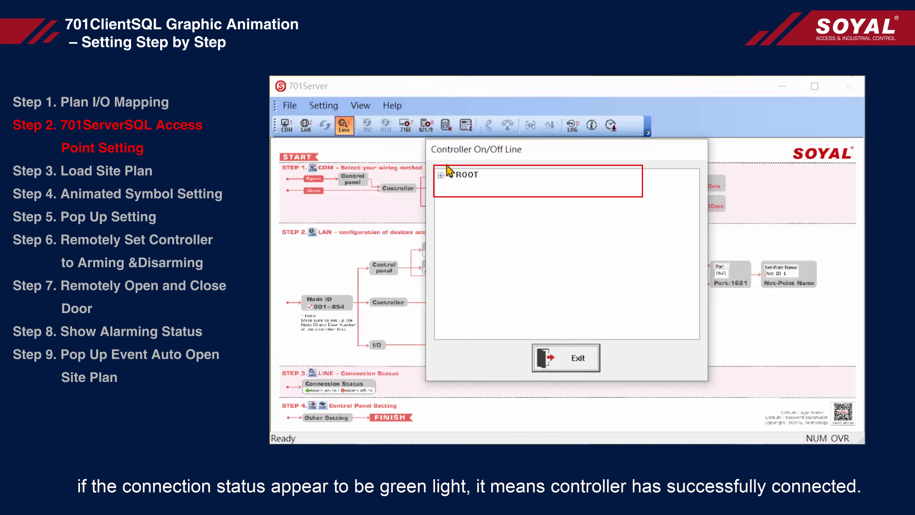
{"action": "left_click", "coordinate": [440, 176]}
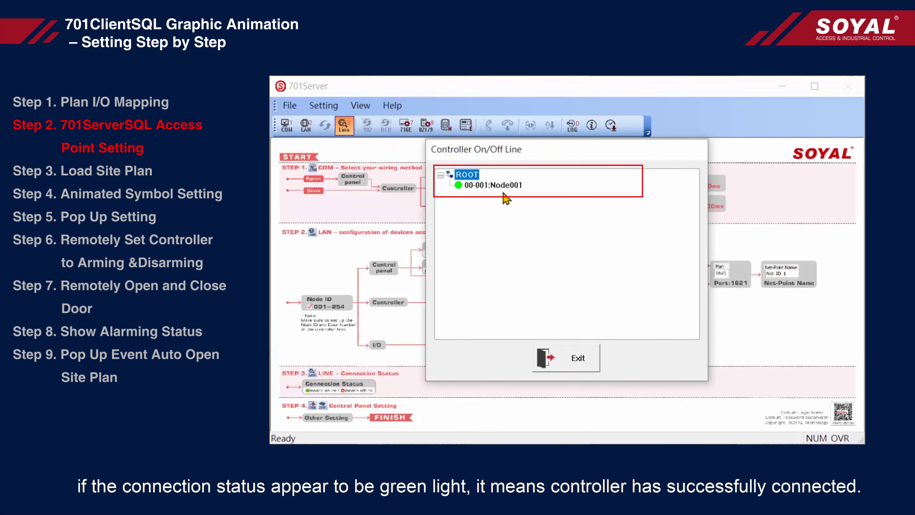
{"action": "left_click", "coordinate": [571, 356]}
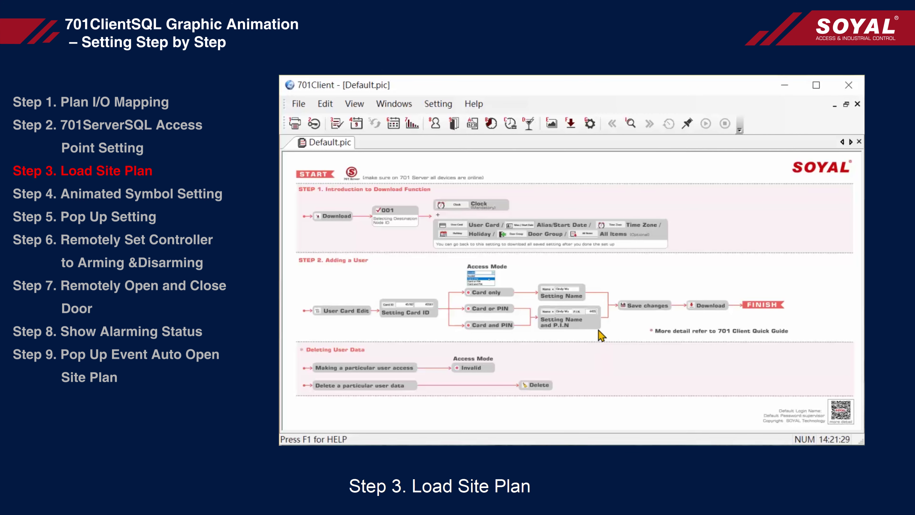
- Log in through Help > Login with the operator's login name and password
{"action": "left_click", "coordinate": [474, 104]}
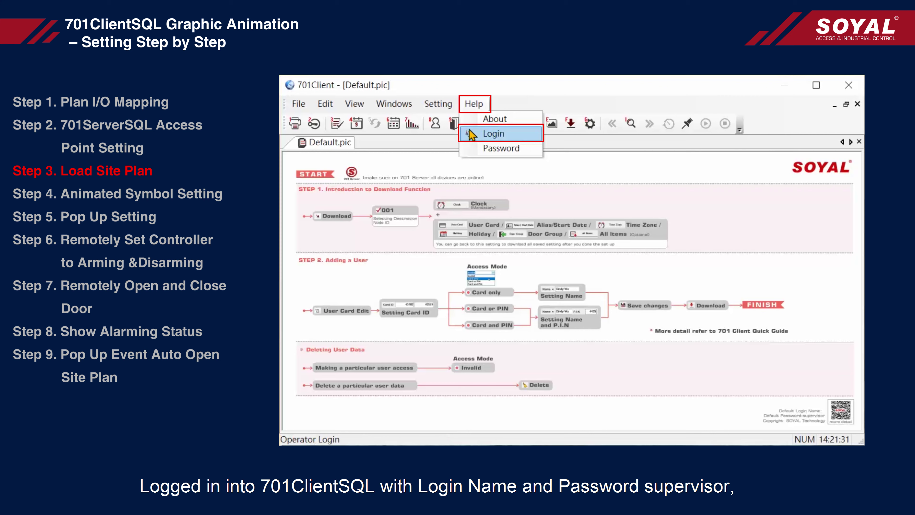
{"action": "left_click", "coordinate": [527, 136]}
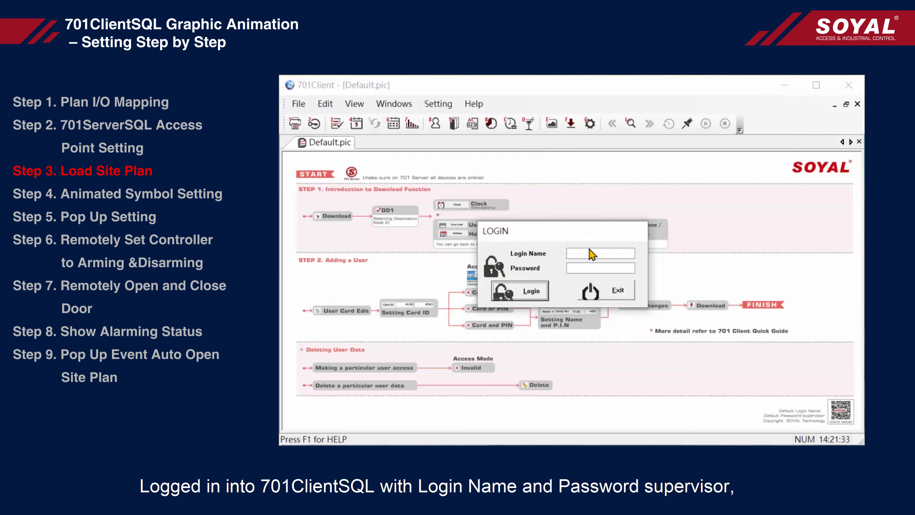
{"action": "type", "text": "sup"}
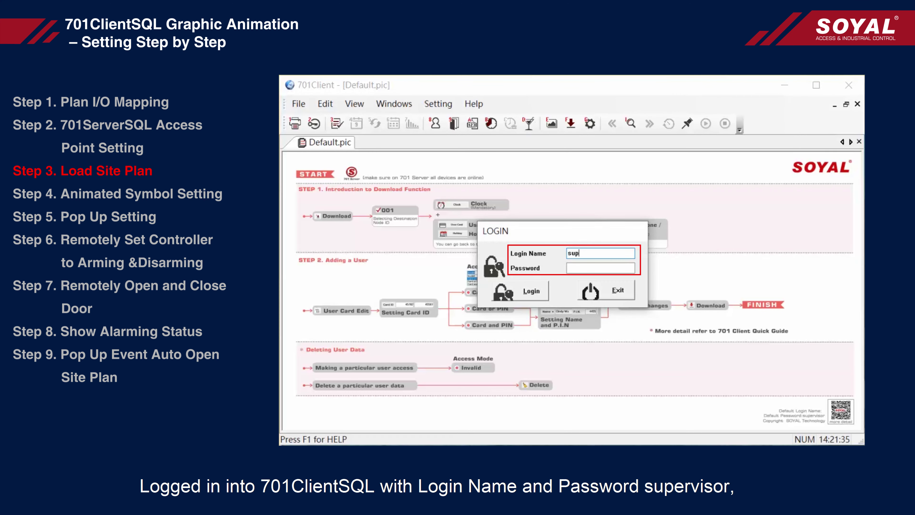
{"action": "type", "text": "erviso"}
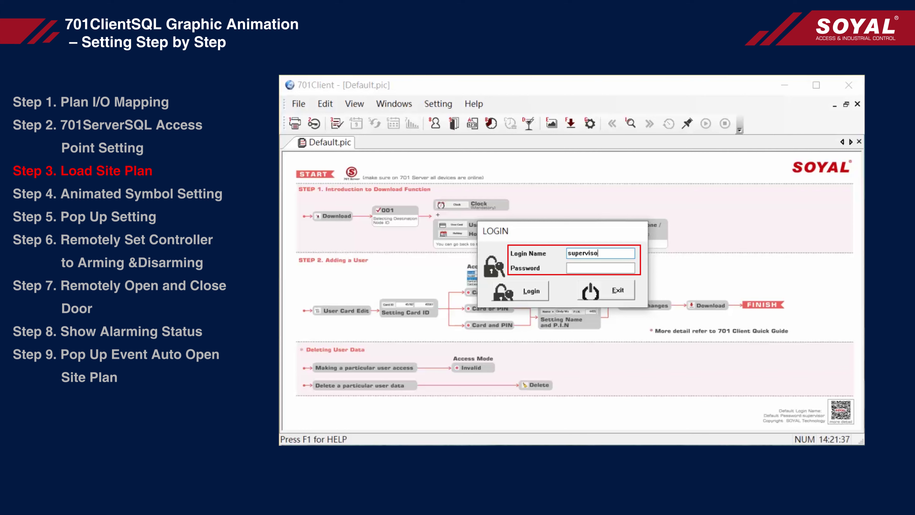
{"action": "type", "text": "supervisor"}
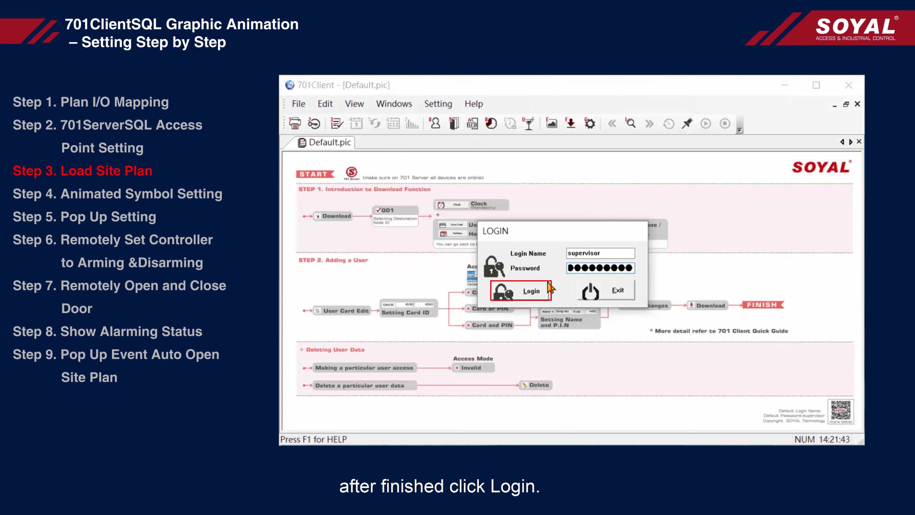
{"action": "left_click", "coordinate": [514, 295]}
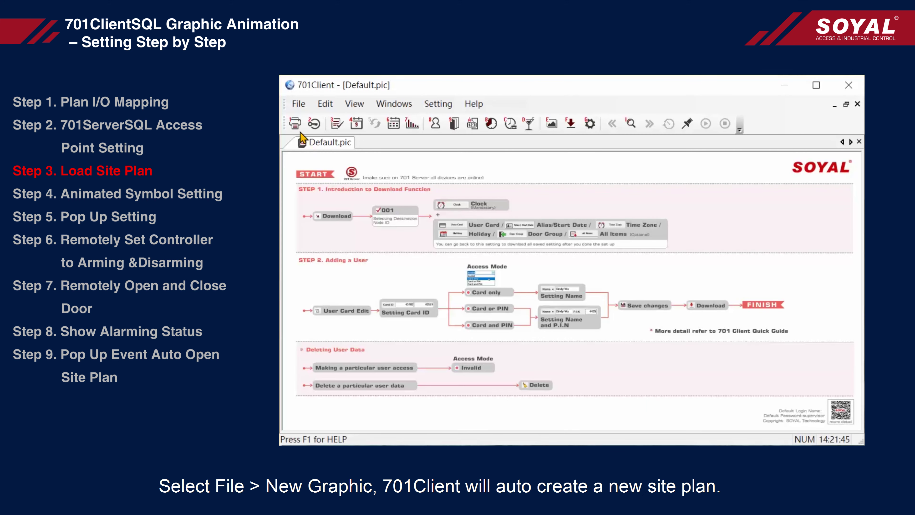
- Create new site plan 701Client5 and load standalone.jpg as its background image
{"action": "left_click", "coordinate": [299, 104]}
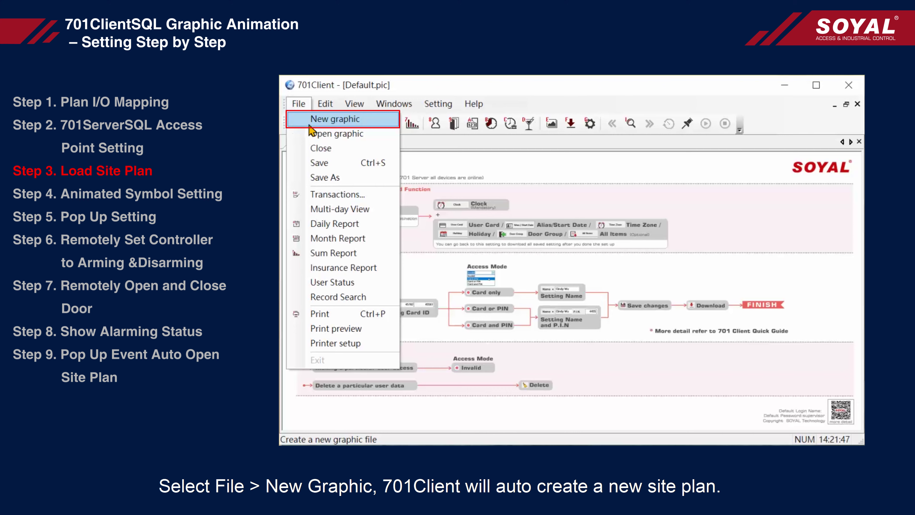
{"action": "left_click", "coordinate": [375, 124]}
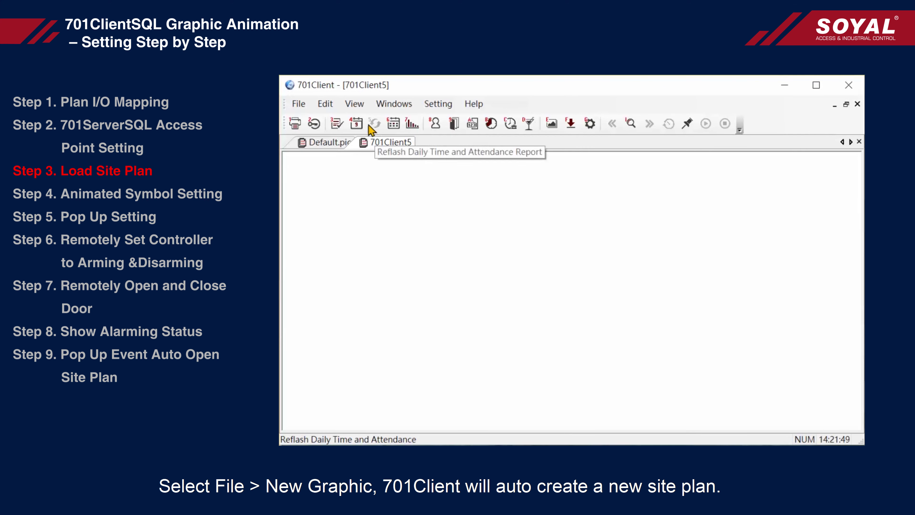
{"action": "left_click", "coordinate": [335, 108]}
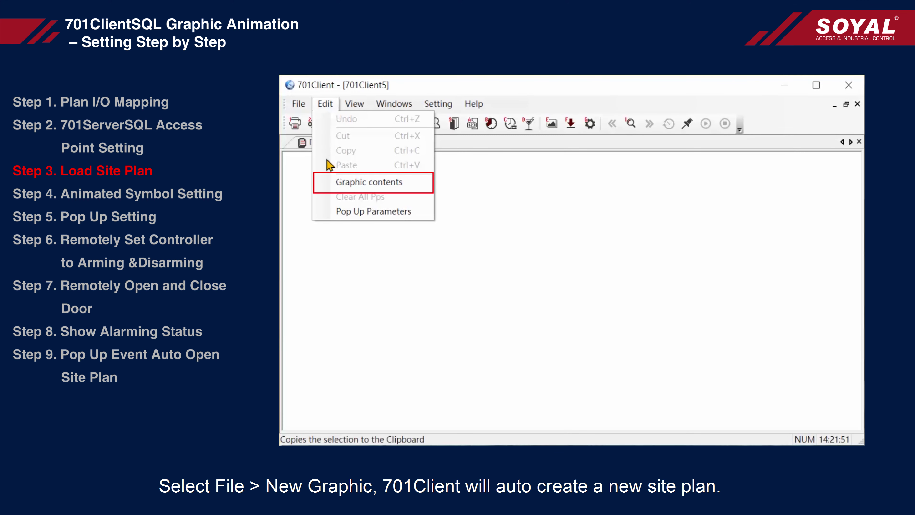
{"action": "left_click", "coordinate": [412, 183]}
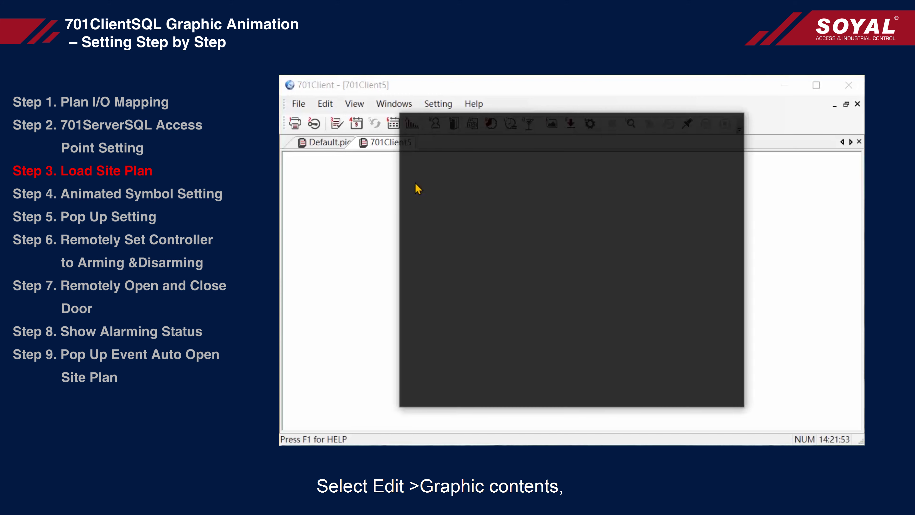
{"action": "left_click", "coordinate": [679, 144]}
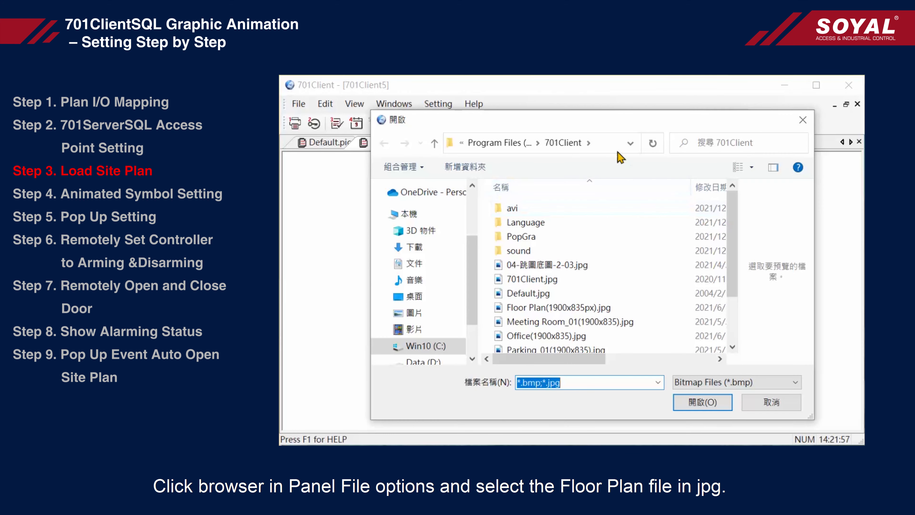
{"action": "left_click", "coordinate": [456, 146]}
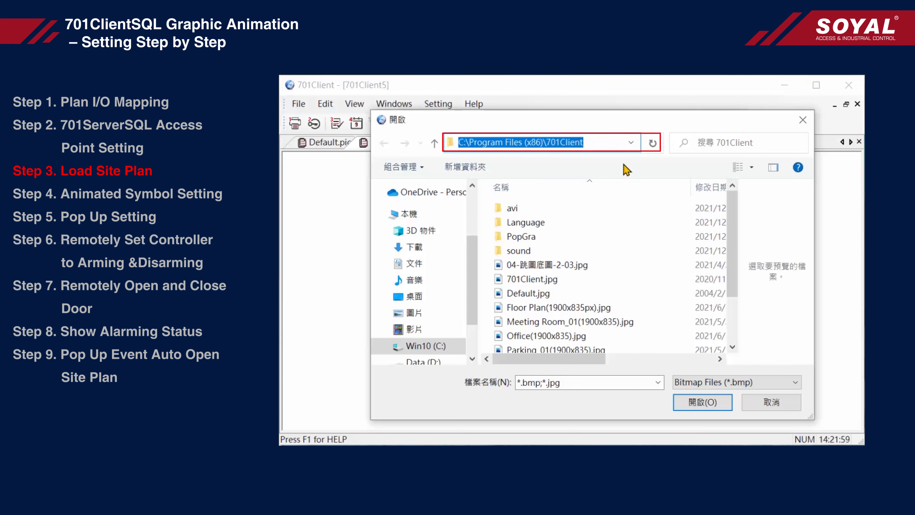
{"action": "scroll", "coordinate": [736, 216], "scroll_direction": "down", "scroll_amount": 1}
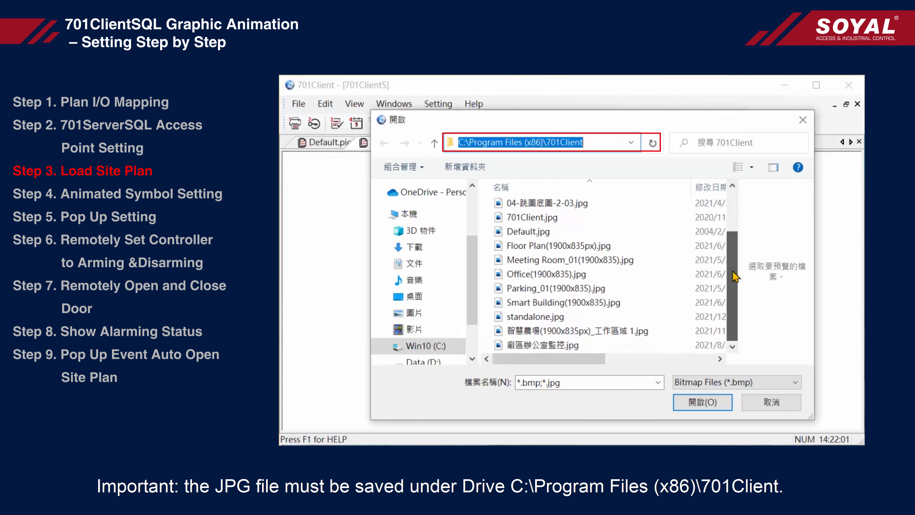
{"action": "left_click", "coordinate": [561, 318]}
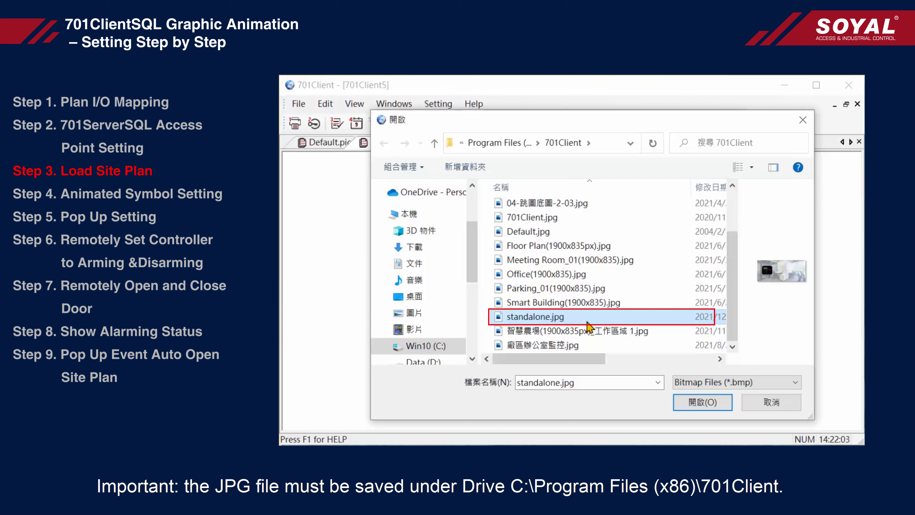
{"action": "left_click", "coordinate": [719, 407]}
{"action": "left_click", "coordinate": [719, 407]}
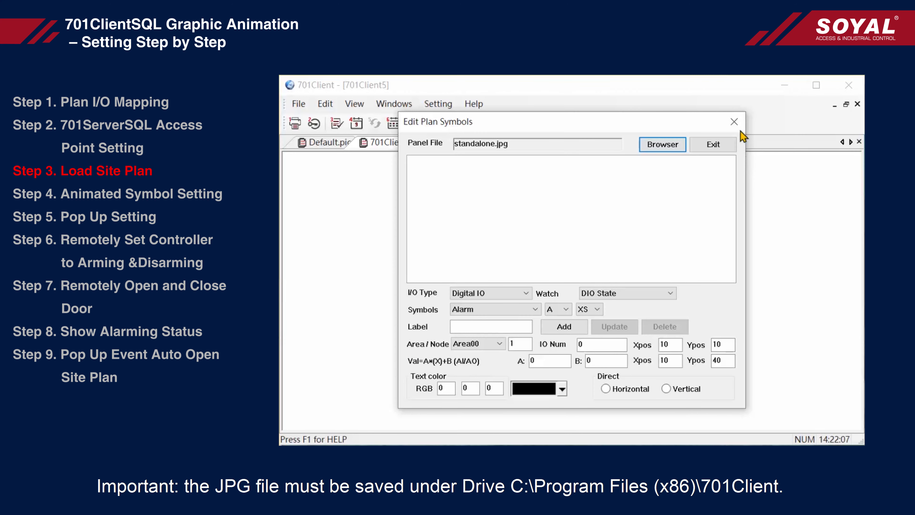
{"action": "left_click", "coordinate": [739, 123]}
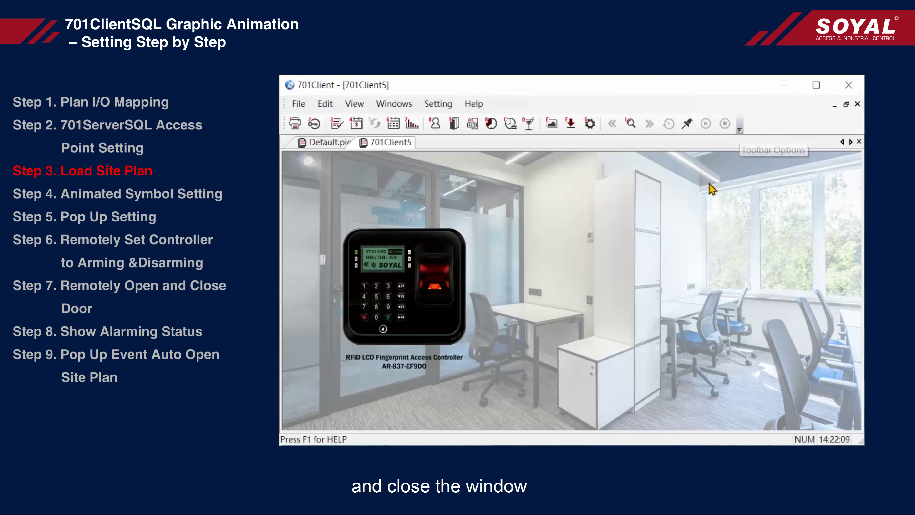
- Save the plan as standalone.pic in the 701Client folder, replacing the 701Client5 name
{"action": "left_click", "coordinate": [303, 108]}
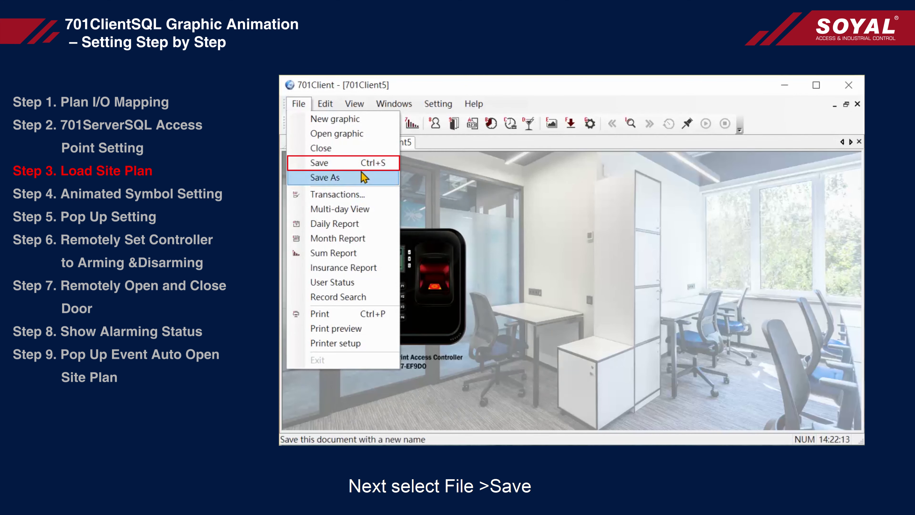
{"action": "left_click", "coordinate": [373, 168]}
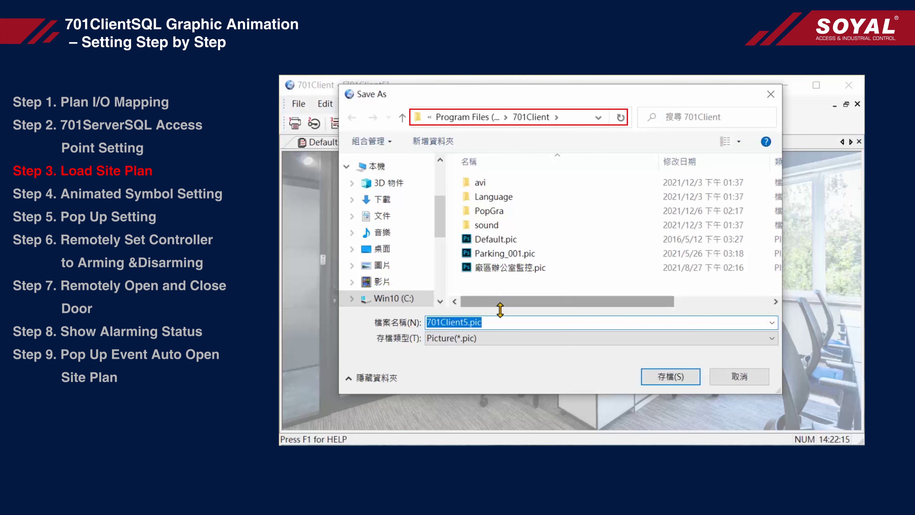
{"action": "left_click", "coordinate": [468, 323]}
{"action": "left_click_drag", "start_coordinate": [468, 322], "coordinate": [425, 322]}
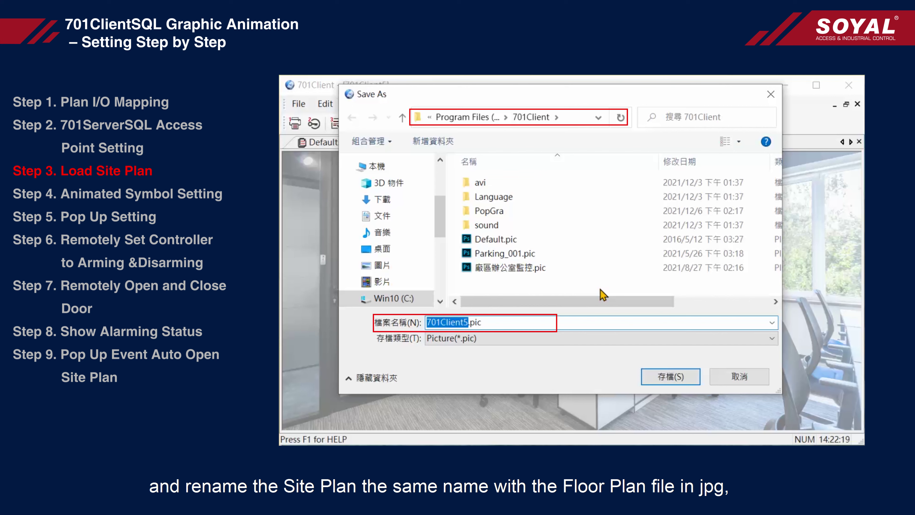
{"action": "key", "text": "BackSpace"}
{"action": "type", "text": "sta"}
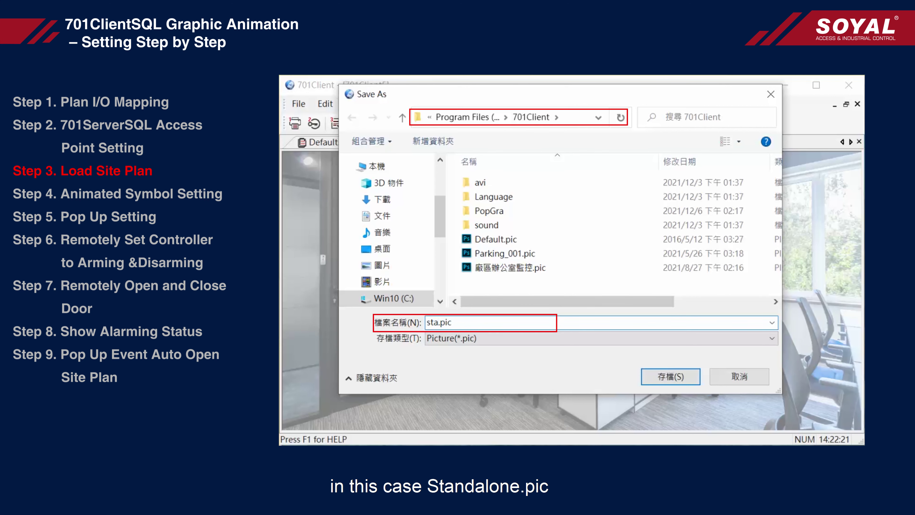
{"action": "type", "text": "ndal"}
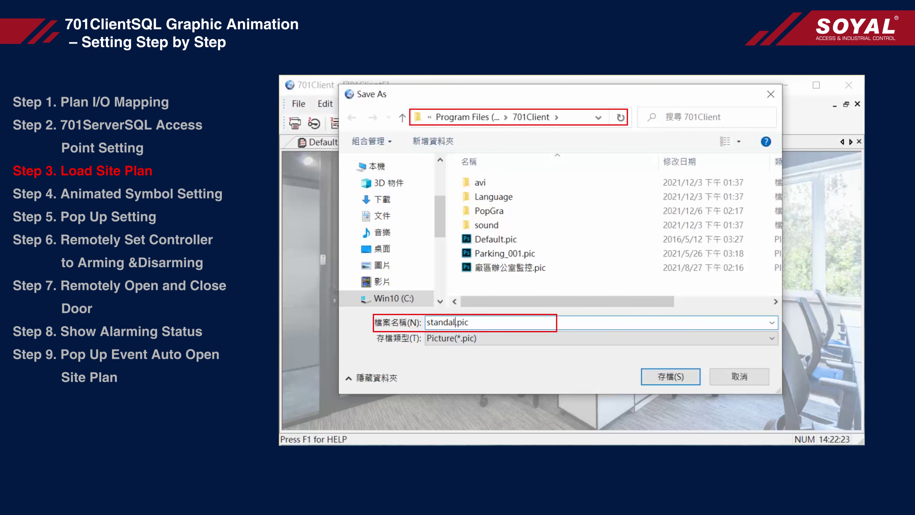
{"action": "type", "text": "one"}
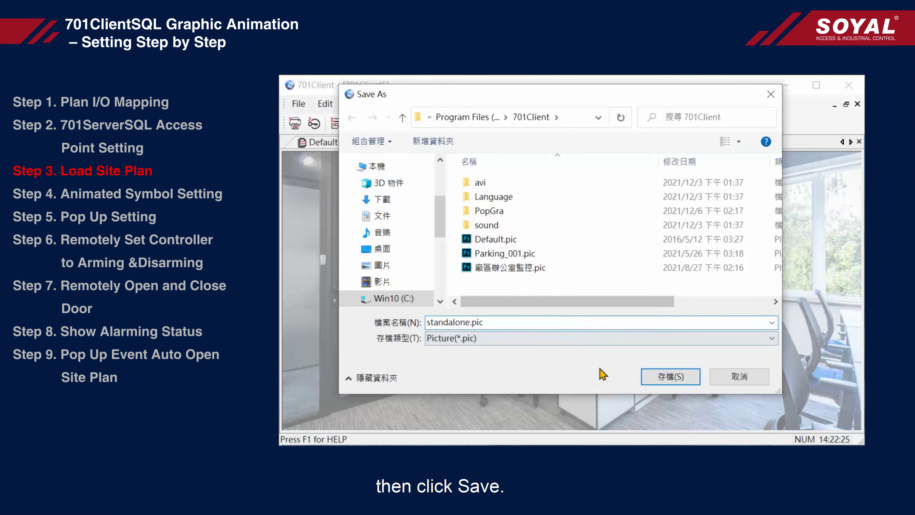
{"action": "left_click", "coordinate": [665, 377]}
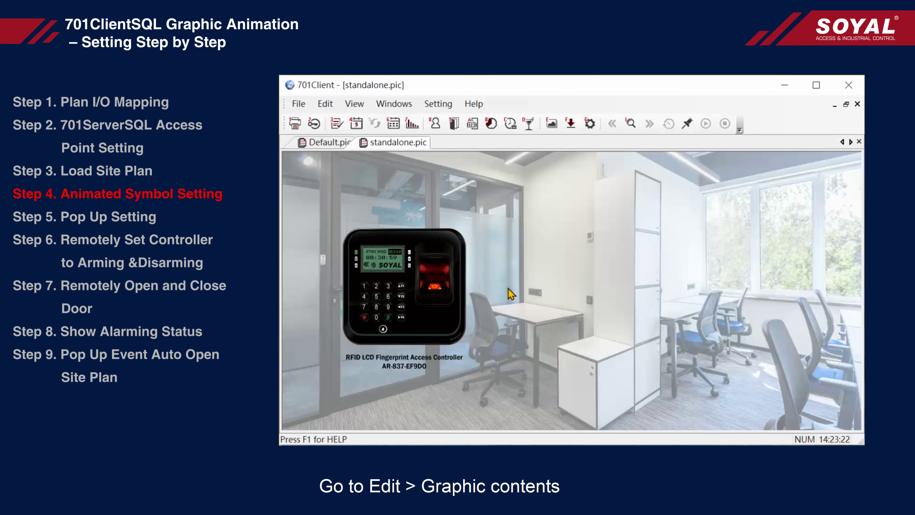
- Configure a Reader Door symbol, style E, size M, labelled Door Status
{"action": "left_click", "coordinate": [325, 105]}
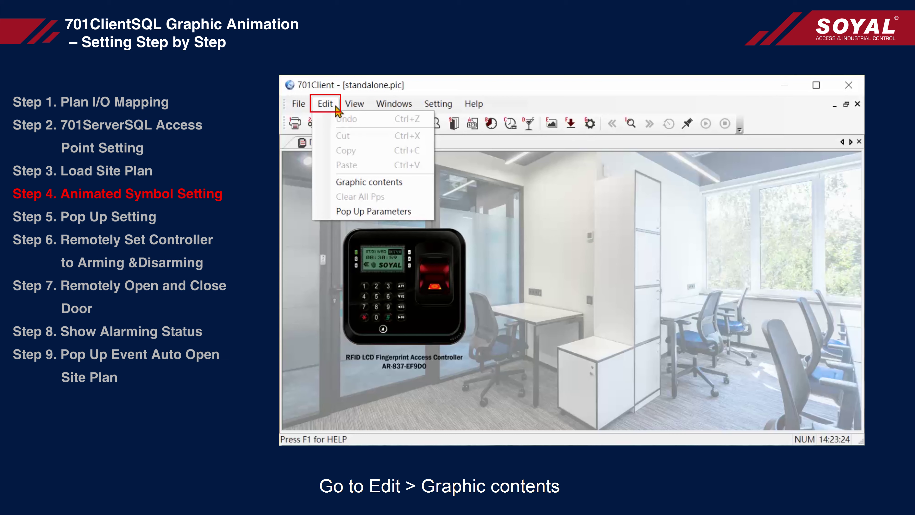
{"action": "left_click", "coordinate": [406, 183]}
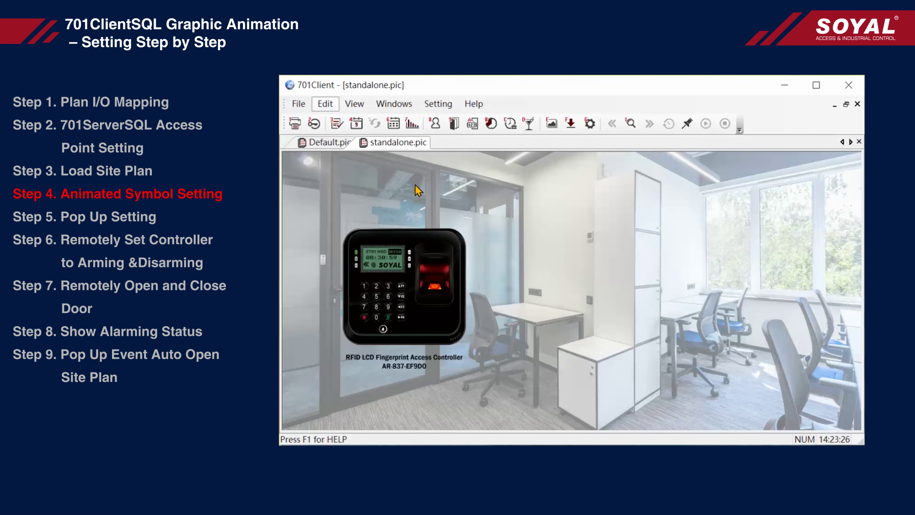
{"action": "left_click", "coordinate": [519, 293]}
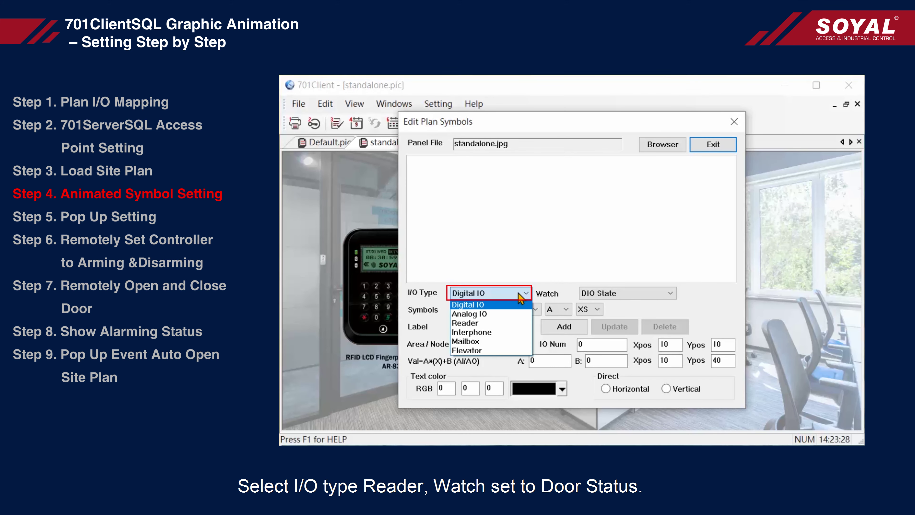
{"action": "left_click", "coordinate": [499, 324]}
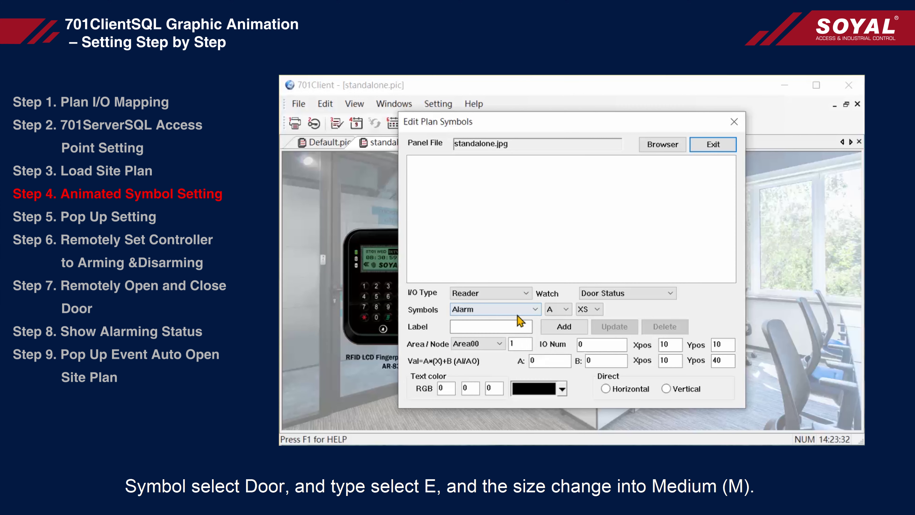
{"action": "left_click", "coordinate": [527, 309]}
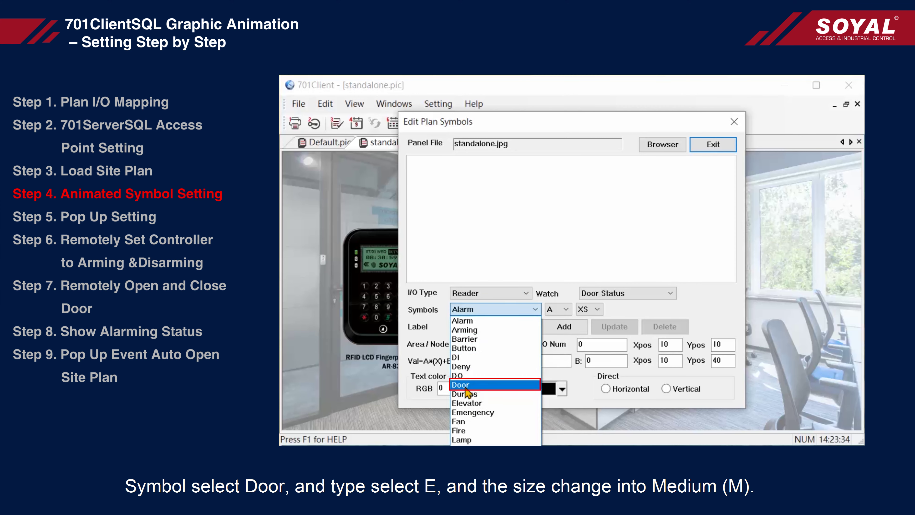
{"action": "left_click", "coordinate": [493, 385]}
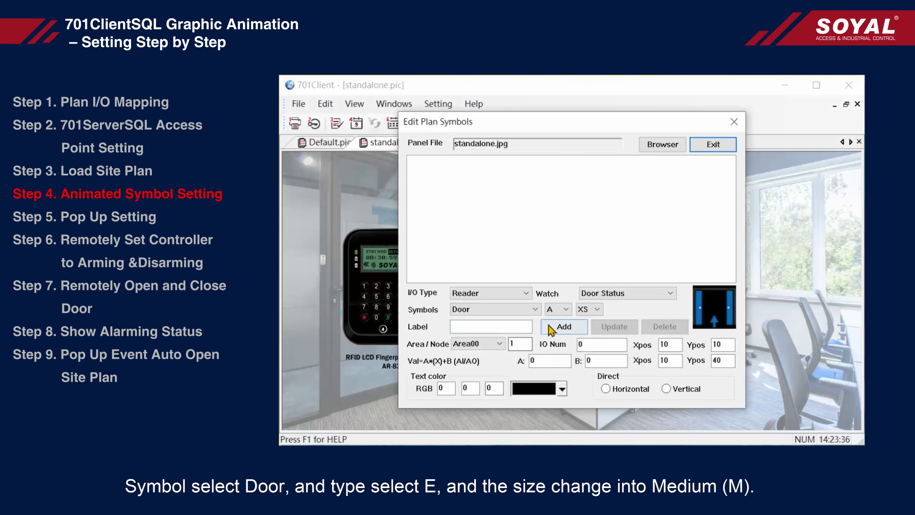
{"action": "left_click", "coordinate": [568, 311]}
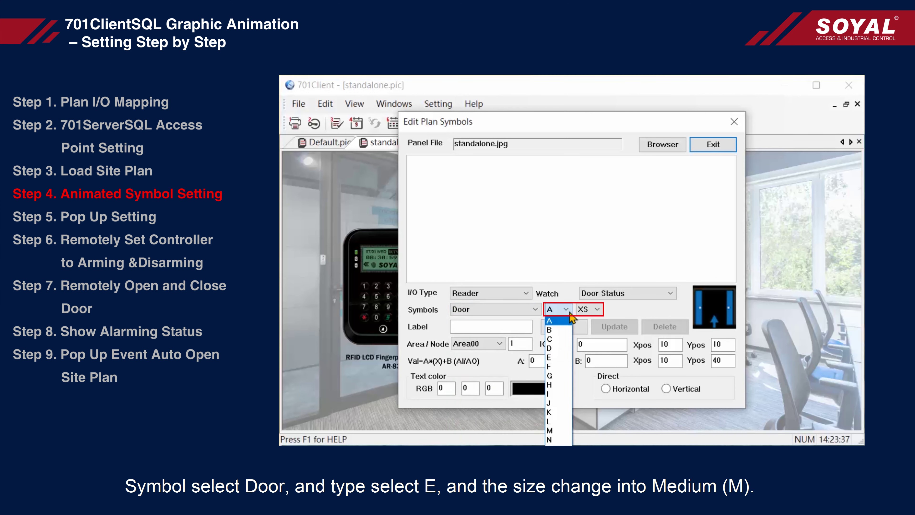
{"action": "left_click", "coordinate": [559, 360]}
{"action": "left_click", "coordinate": [593, 309]}
{"action": "left_click", "coordinate": [592, 339]}
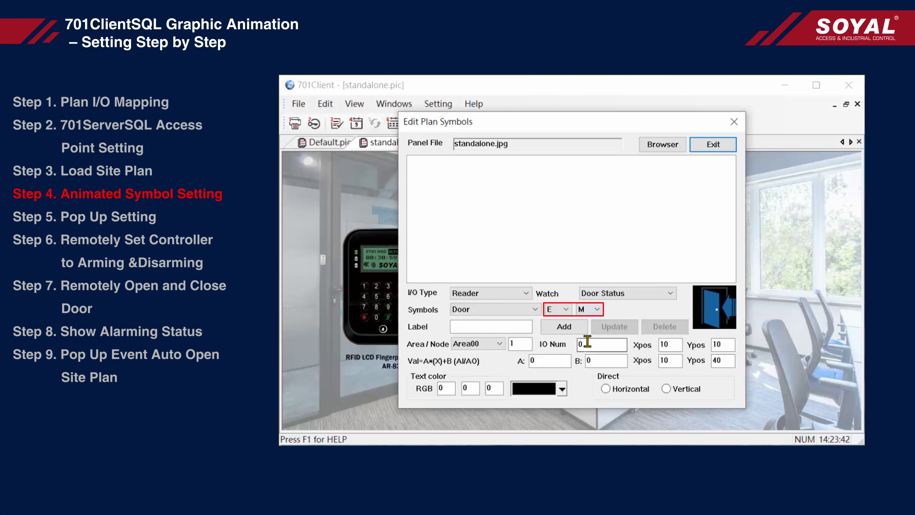
{"action": "left_click", "coordinate": [501, 327]}
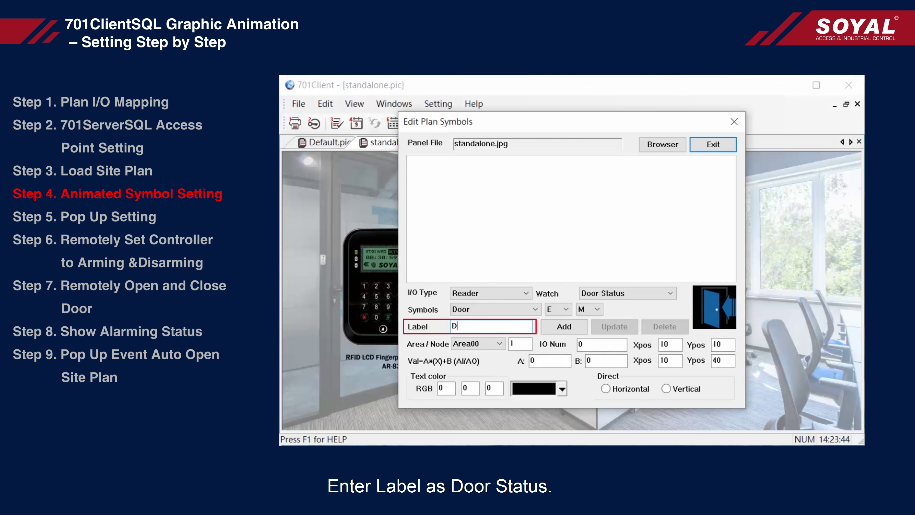
{"action": "type", "text": "Door Status"}
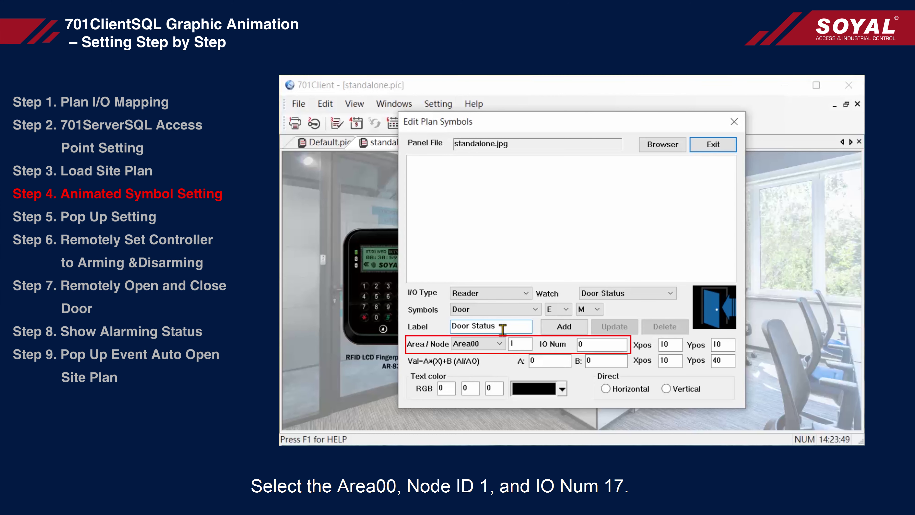
- Set IO 17 and positions 100/100/100/50, then add the Door Status symbol
{"action": "left_click", "coordinate": [607, 346]}
{"action": "double_click", "coordinate": [666, 345]}
{"action": "type", "text": "100"}
{"action": "double_click", "coordinate": [730, 346]}
{"action": "type", "text": "100"}
{"action": "double_click", "coordinate": [670, 360]}
{"action": "type", "text": "100"}
{"action": "double_click", "coordinate": [719, 361]}
{"action": "type", "text": "50"}
{"action": "left_click", "coordinate": [569, 327]}
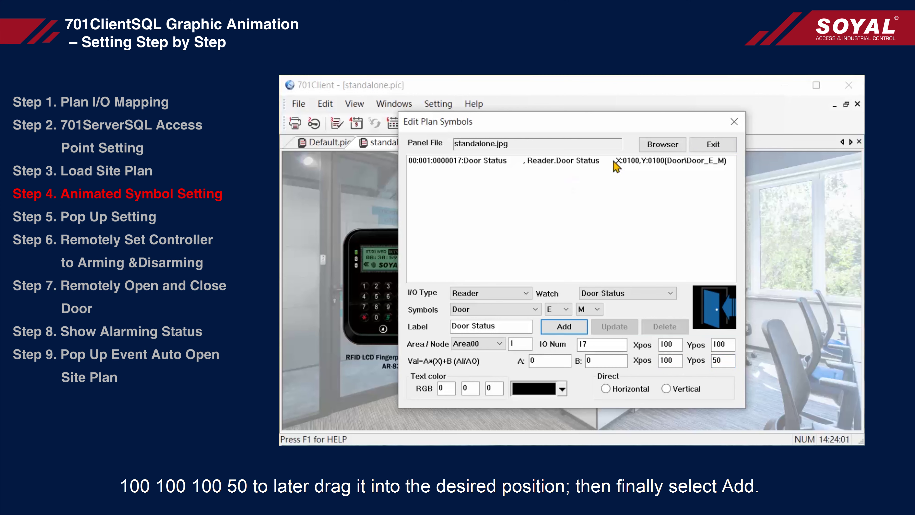
{"action": "left_click", "coordinate": [614, 164]}
- Add a second copy and switch it to an Arm/Alarm watch with an Alarm style D symbol
{"action": "left_click", "coordinate": [579, 331]}
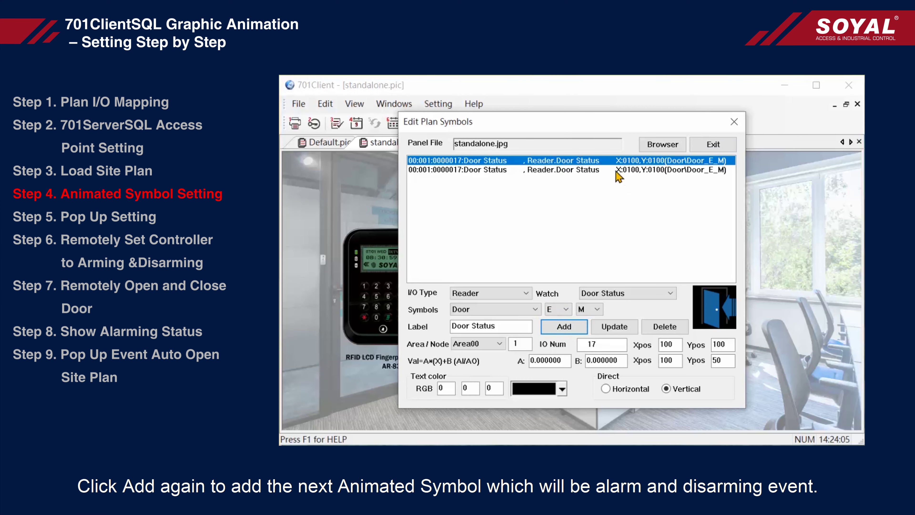
{"action": "left_click", "coordinate": [616, 171]}
{"action": "left_click", "coordinate": [605, 294]}
{"action": "left_click", "coordinate": [635, 319]}
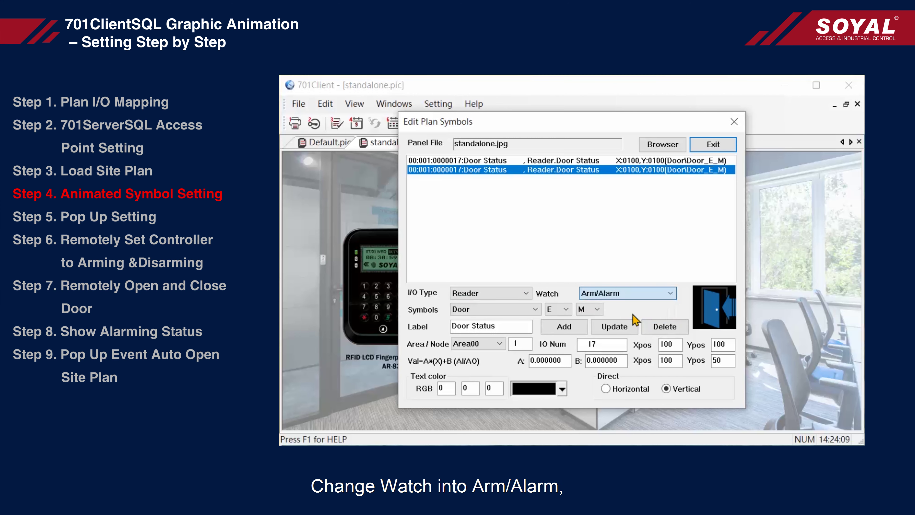
{"action": "left_click", "coordinate": [518, 309]}
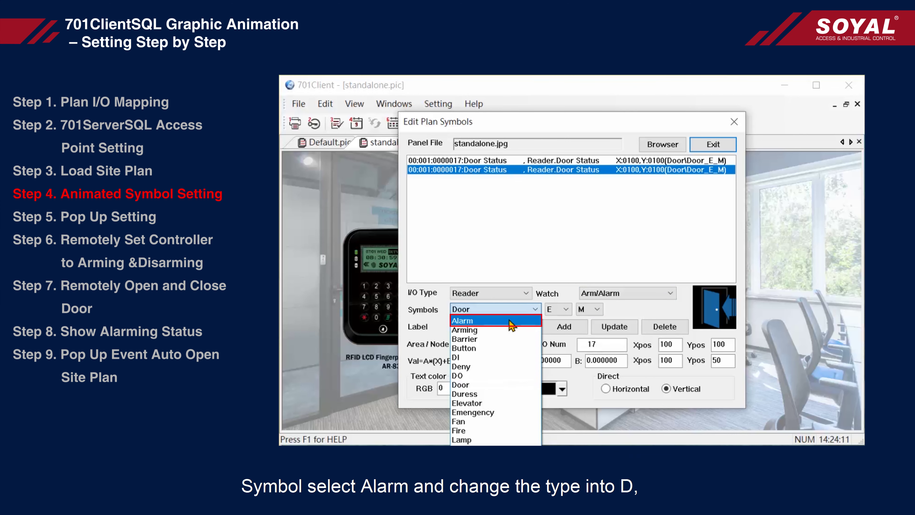
{"action": "left_click", "coordinate": [499, 321]}
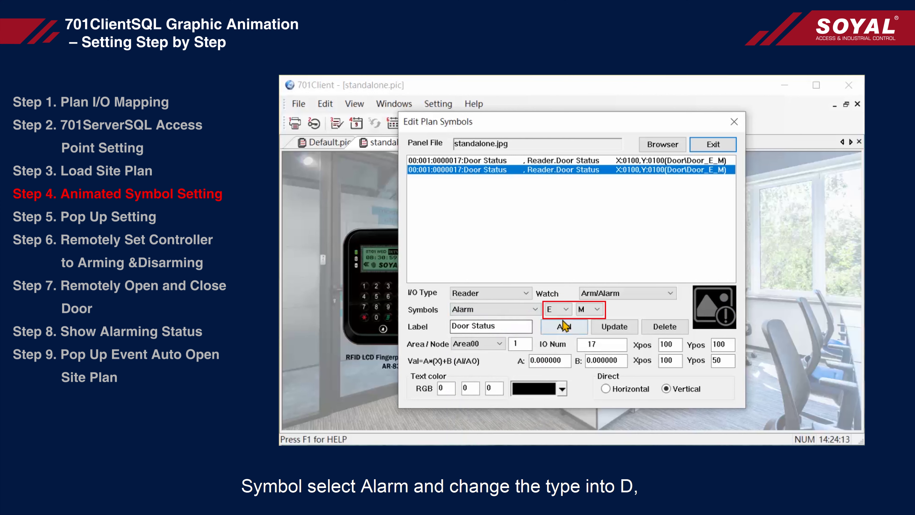
{"action": "left_click", "coordinate": [565, 310]}
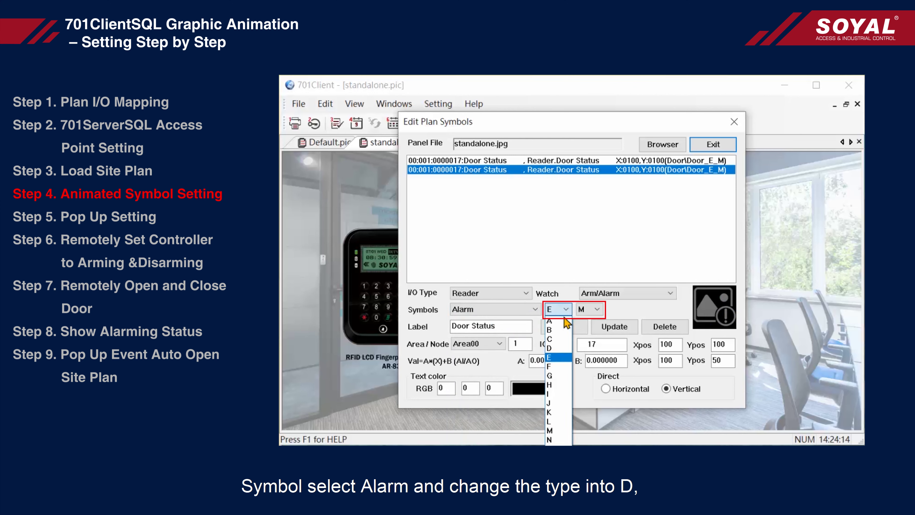
{"action": "left_click", "coordinate": [550, 348]}
- Relabel it Arm/Alarm in red text on IO 17, update it, and close the editor
{"action": "left_click_drag", "start_coordinate": [515, 327], "coordinate": [446, 327]}
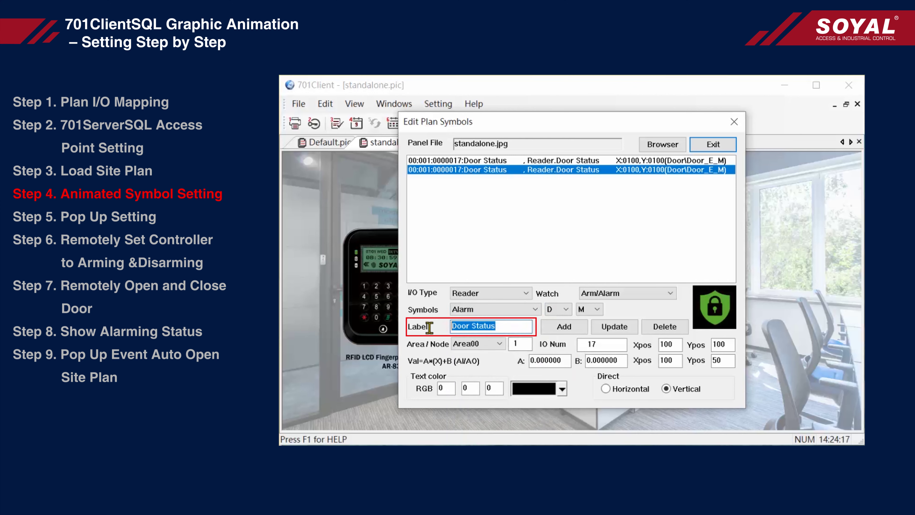
{"action": "type", "text": "Arm/Alarm"}
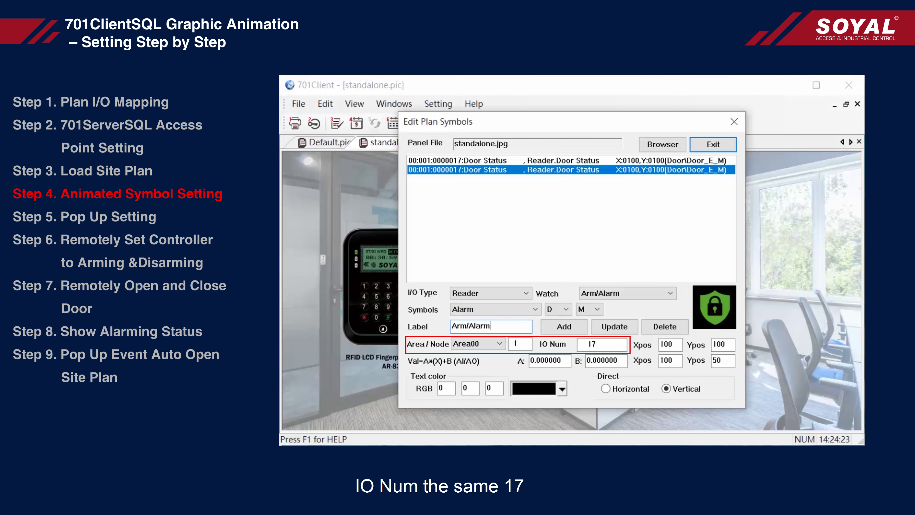
{"action": "left_click", "coordinate": [611, 346]}
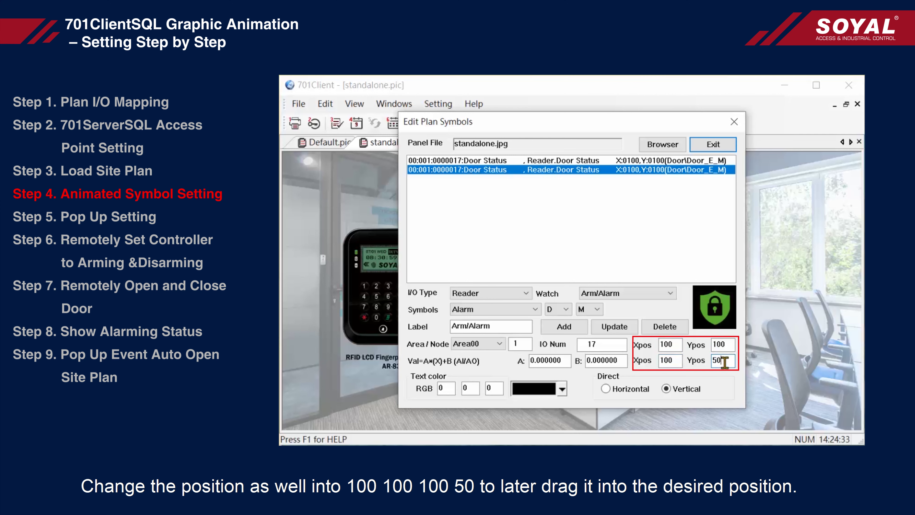
{"action": "left_click", "coordinate": [561, 389]}
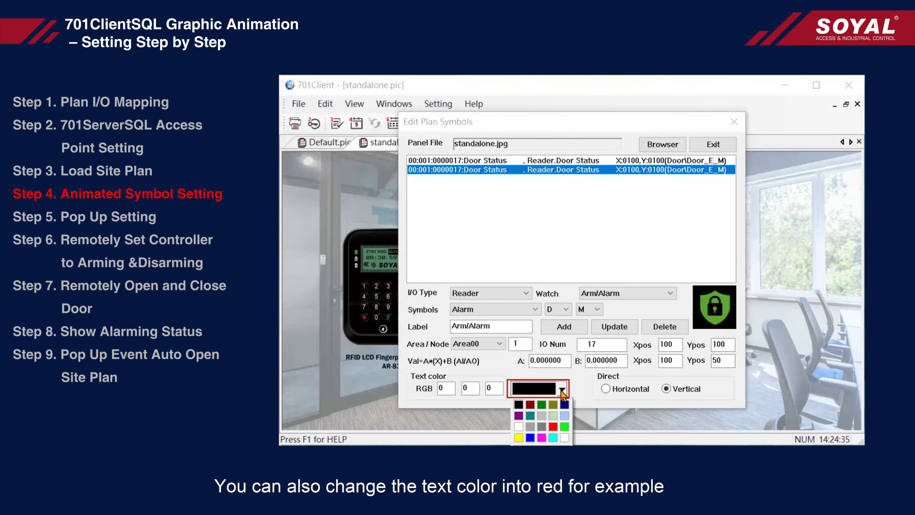
{"action": "left_click", "coordinate": [553, 429]}
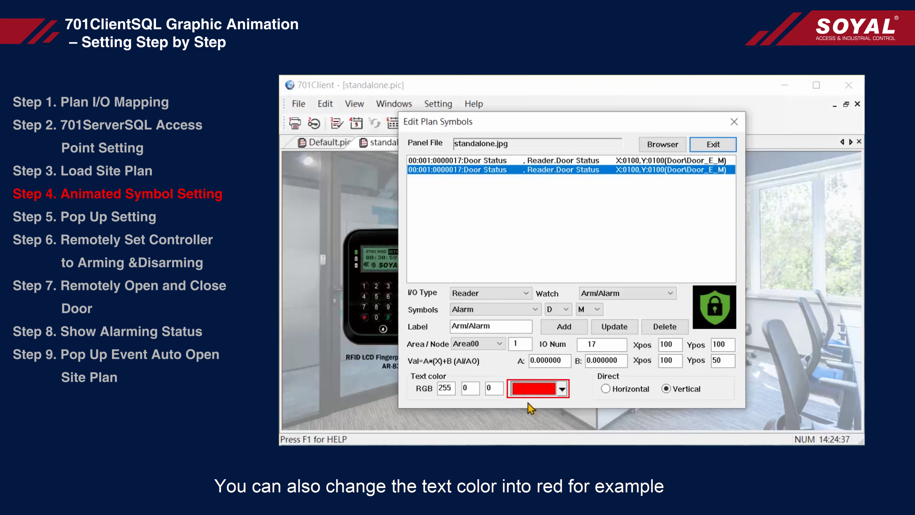
{"action": "left_click", "coordinate": [614, 327]}
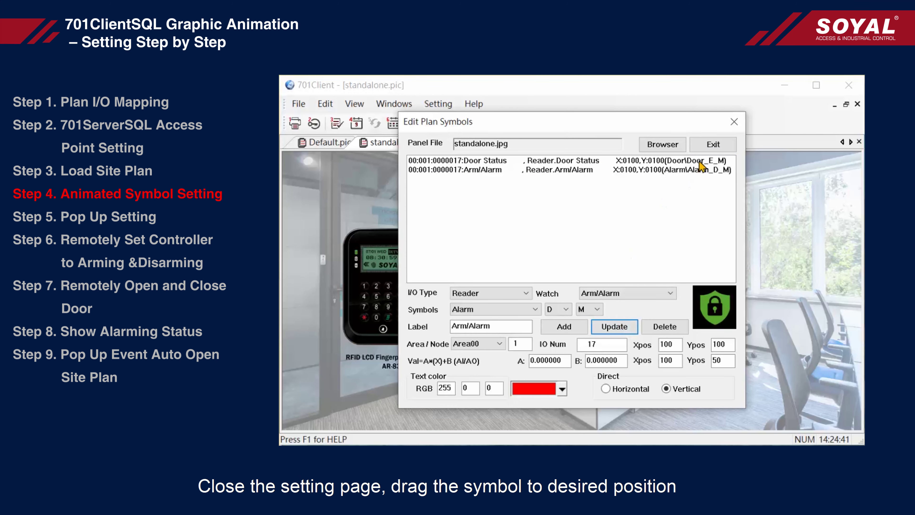
{"action": "left_click", "coordinate": [739, 125]}
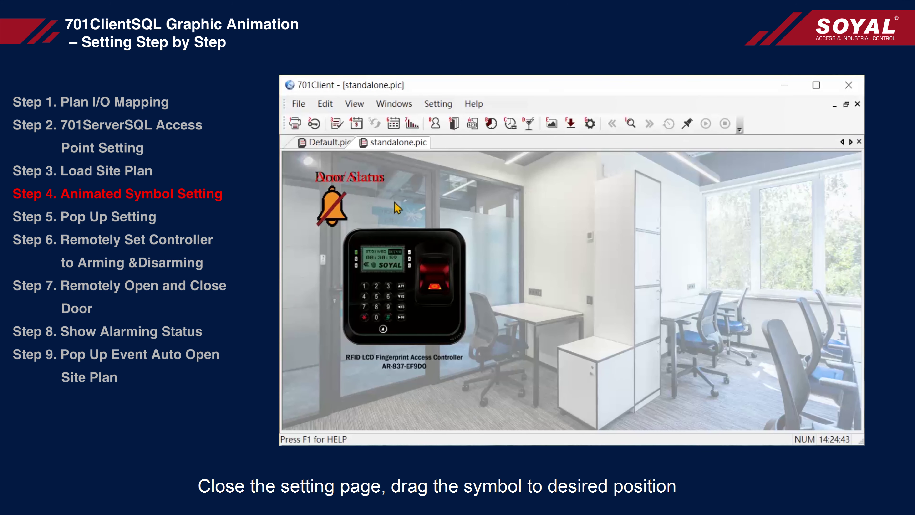
- Drag the bell beside the controller image and the lock below it, then lock the plan
{"action": "left_click_drag", "start_coordinate": [334, 212], "coordinate": [500, 255]}
{"action": "left_click_drag", "start_coordinate": [336, 204], "coordinate": [495, 312]}
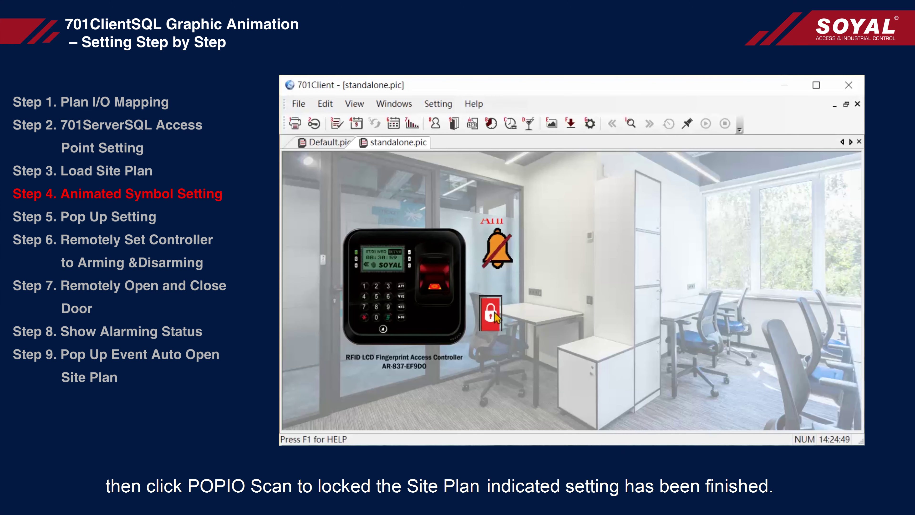
{"action": "left_click", "coordinate": [686, 125]}
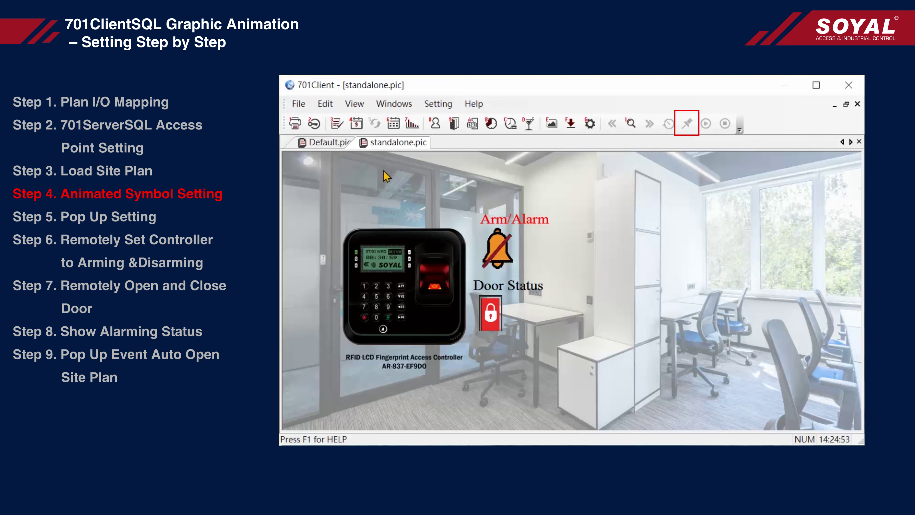
{"action": "left_click", "coordinate": [332, 107]}
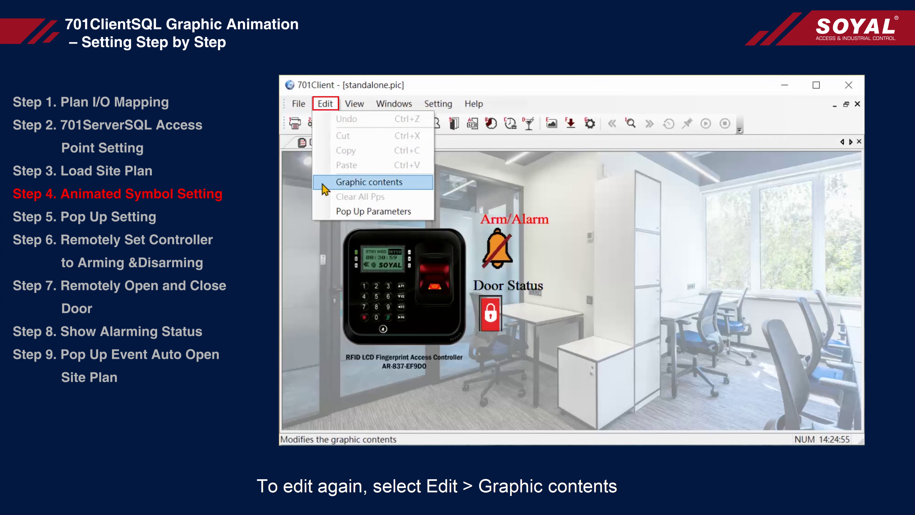
- Nudge the Arm/Alarm bell slightly left beside the controller and relock the site plan
{"action": "left_click", "coordinate": [424, 193]}
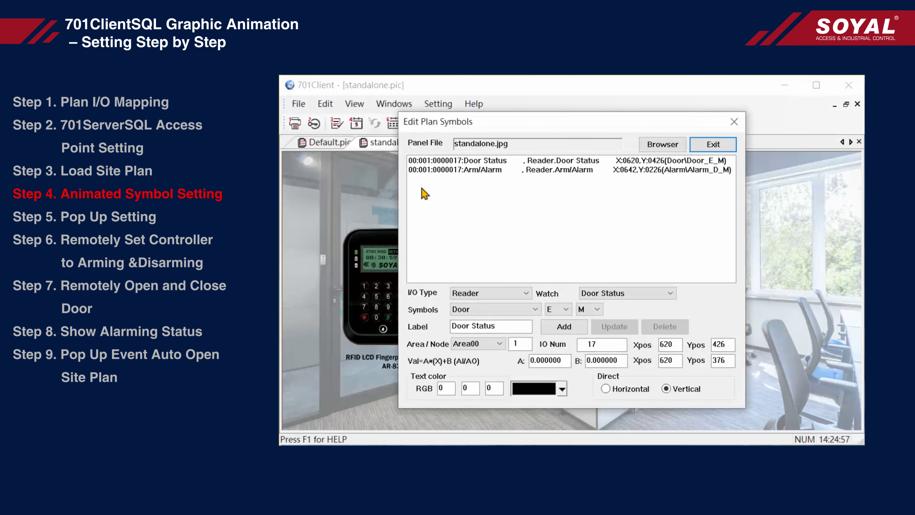
{"action": "left_click", "coordinate": [734, 122]}
{"action": "left_click_drag", "start_coordinate": [502, 250], "coordinate": [498, 253]}
{"action": "left_click", "coordinate": [688, 130]}
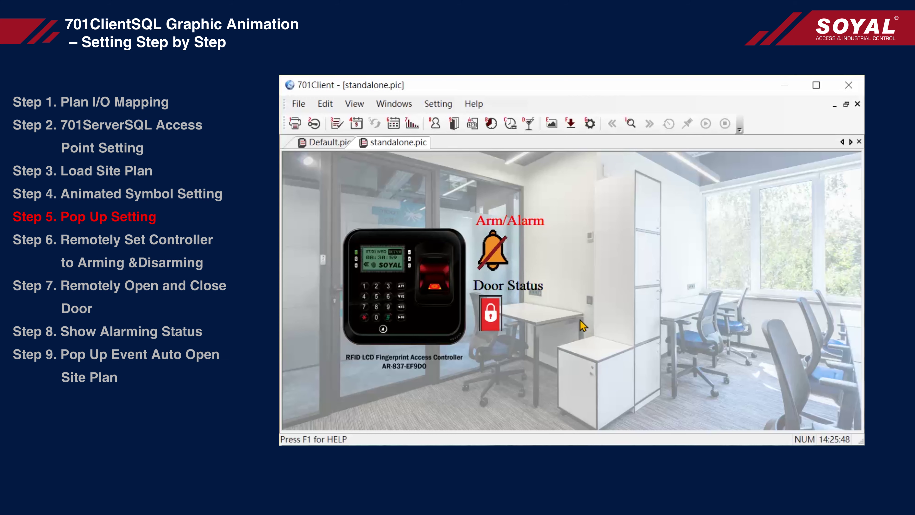
- Open the Pop Up Parameters table and change its plane file from Default.pic to standalone.pic
{"action": "left_click", "coordinate": [338, 109]}
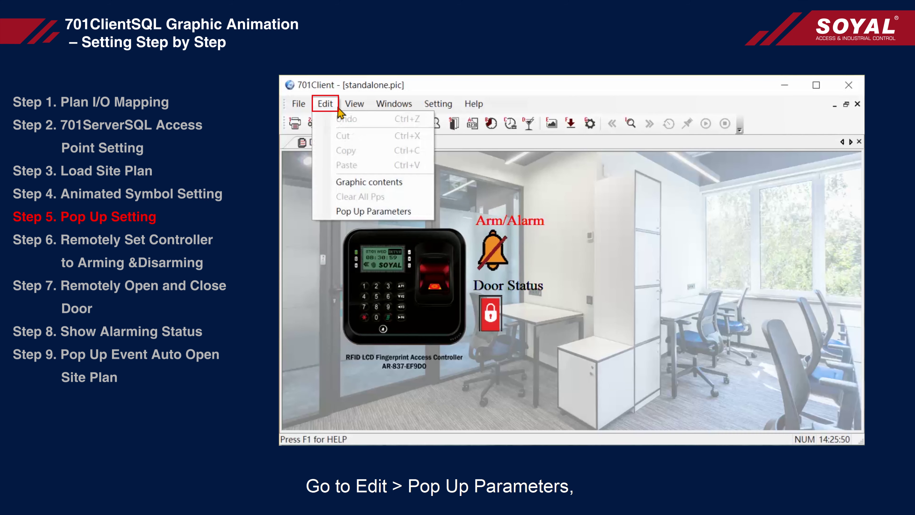
{"action": "left_click", "coordinate": [423, 215]}
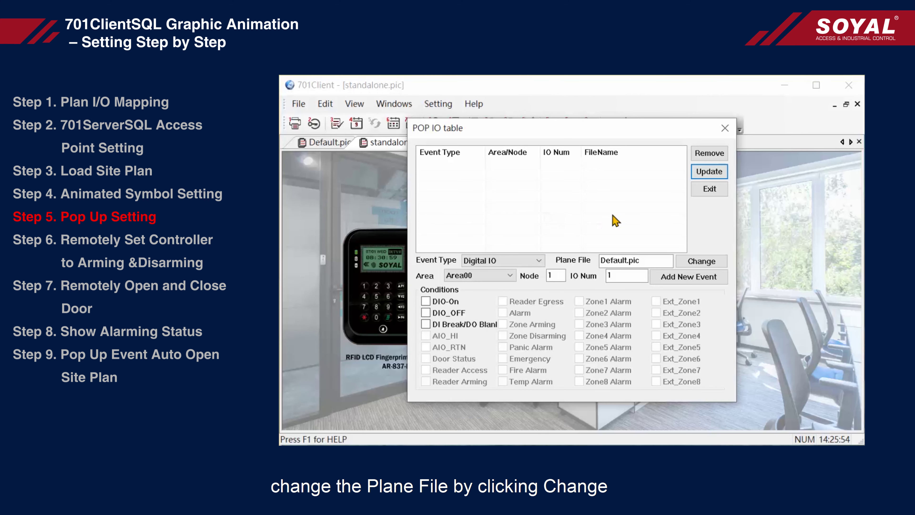
{"action": "left_click", "coordinate": [718, 262]}
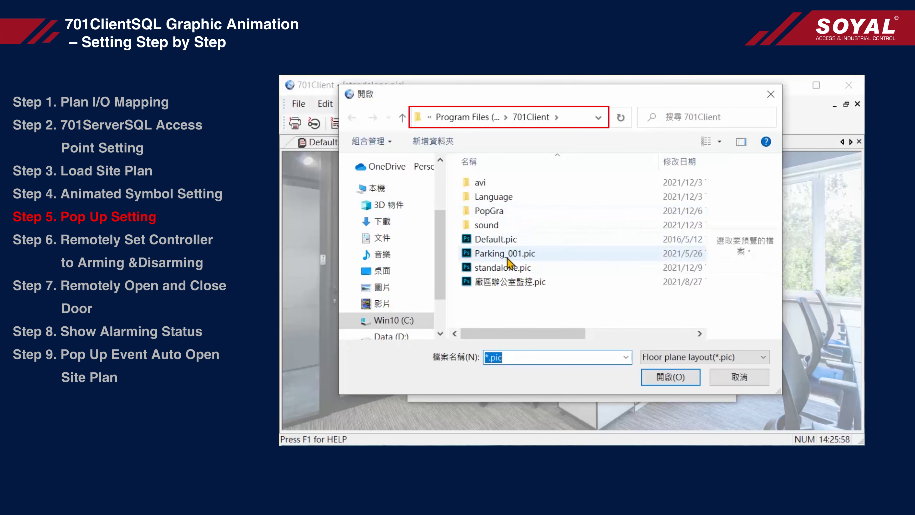
{"action": "left_click", "coordinate": [491, 268]}
{"action": "left_click", "coordinate": [659, 382]}
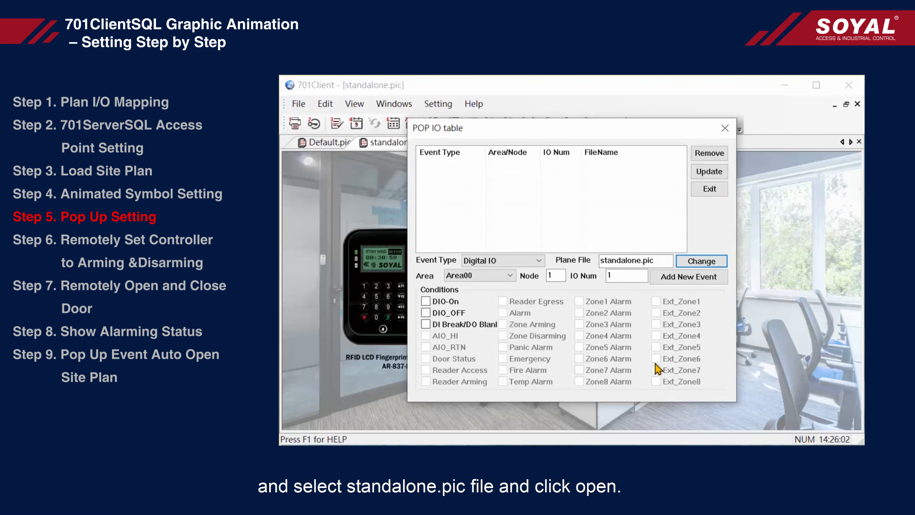
{"action": "left_click", "coordinate": [529, 263]}
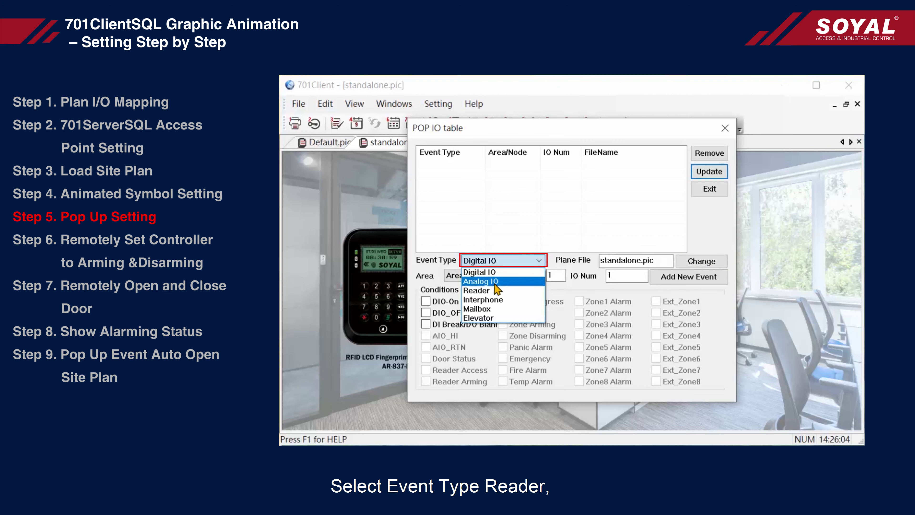
- Add a Reader pop-up event on node 1, IO 17 opening standalone.pic, then save the POP IO table and close it
{"action": "left_click", "coordinate": [508, 292]}
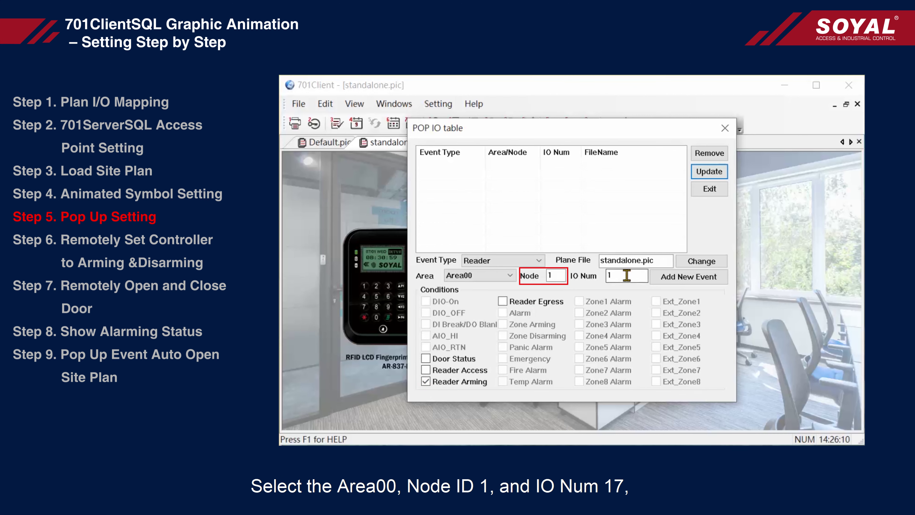
{"action": "type", "text": "1"}
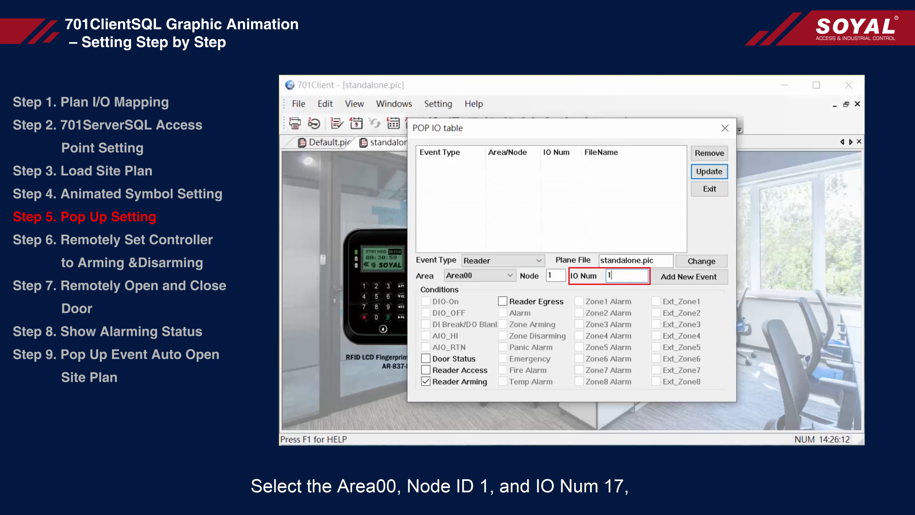
{"action": "type", "text": "7"}
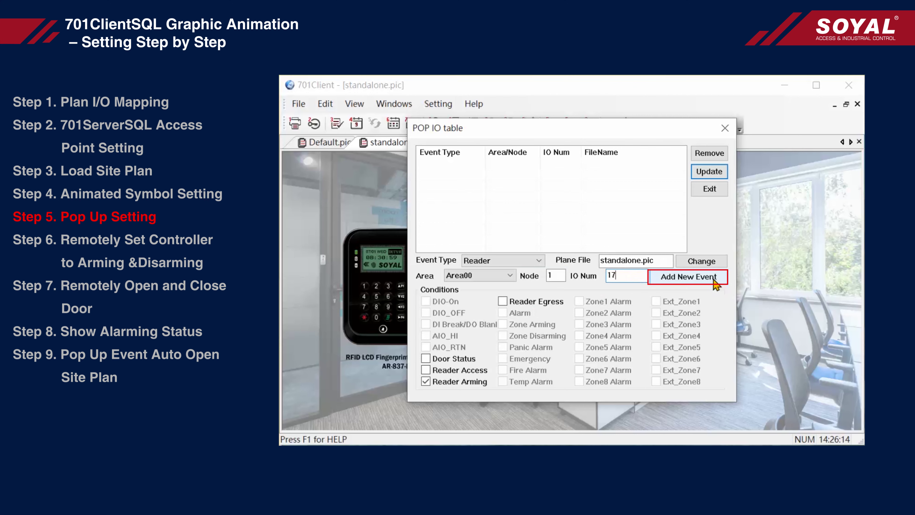
{"action": "left_click", "coordinate": [719, 281]}
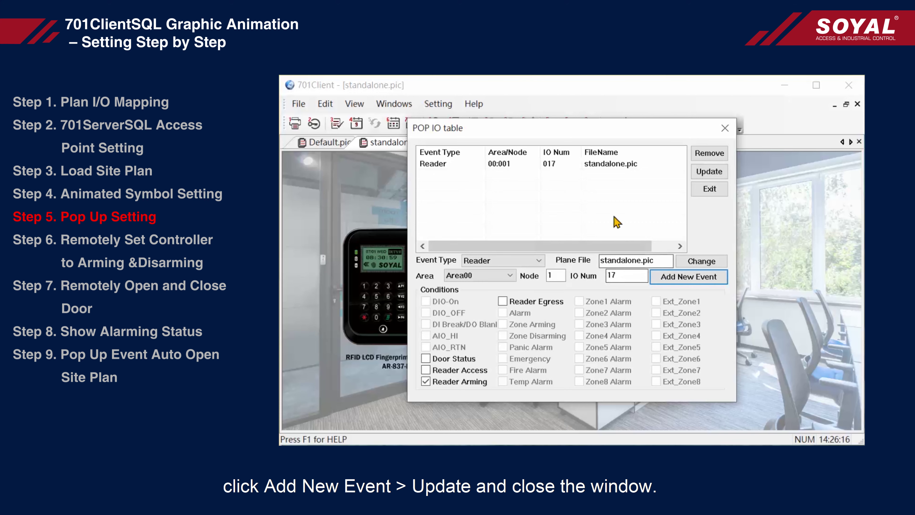
{"action": "left_click", "coordinate": [716, 172]}
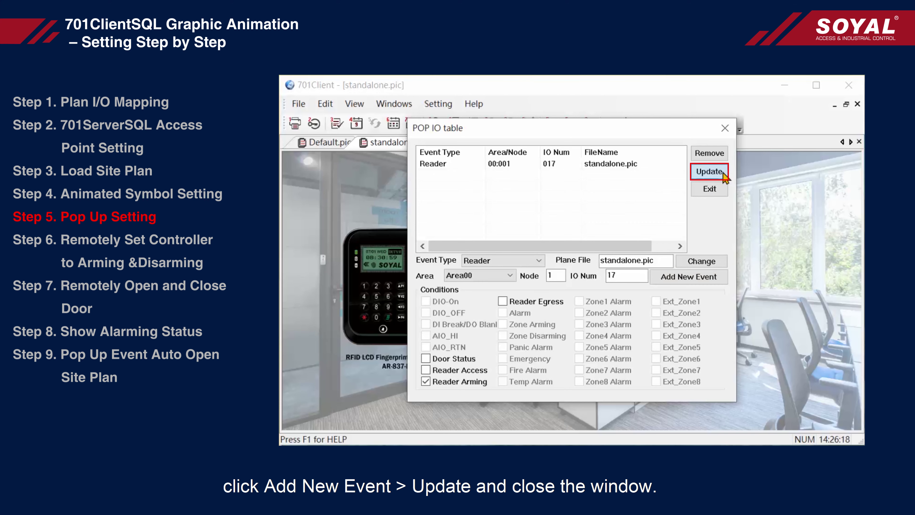
{"action": "left_click", "coordinate": [727, 129]}
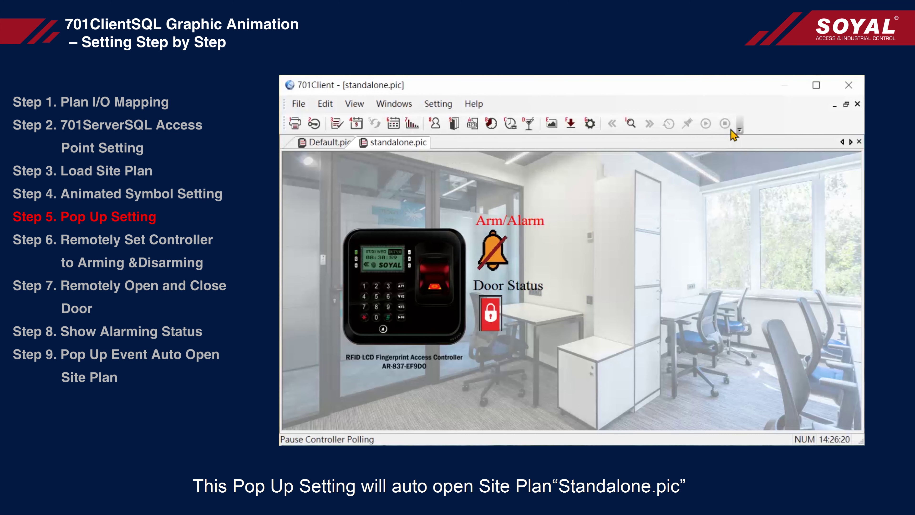